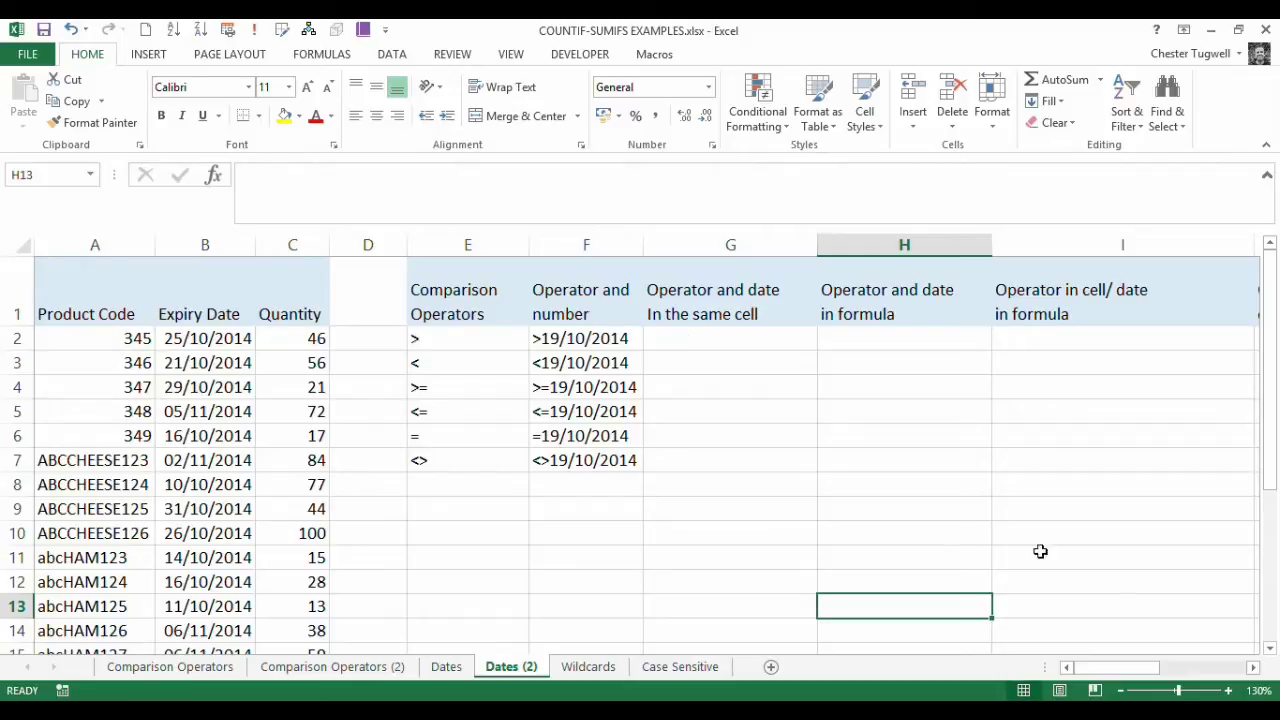
# Enter a COUNTIFS formula in G2 that counts expiry dates in the absolute range $B$2:$B$26 using the criterion in F2
pyautogui.moveTo(1116, 668); pyautogui.dragTo(1232, 672)
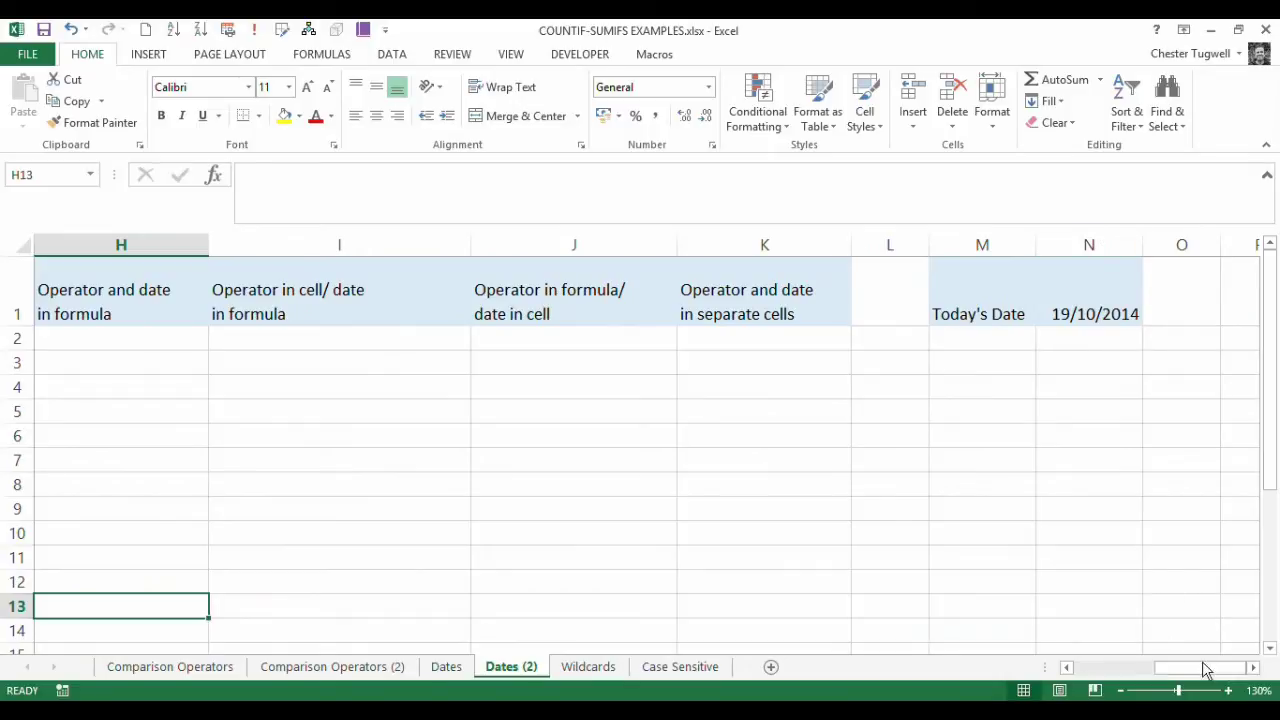
pyautogui.moveTo(1200, 667); pyautogui.dragTo(1133, 672)
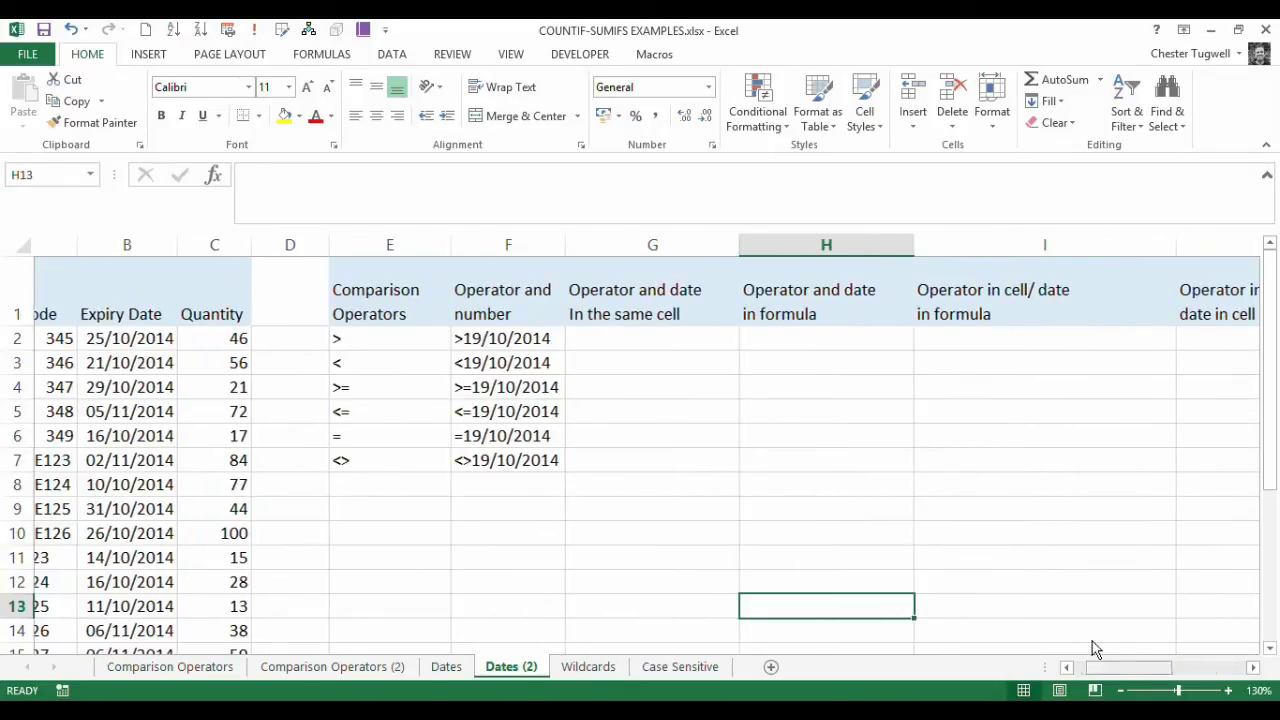
pyautogui.click(645, 345)
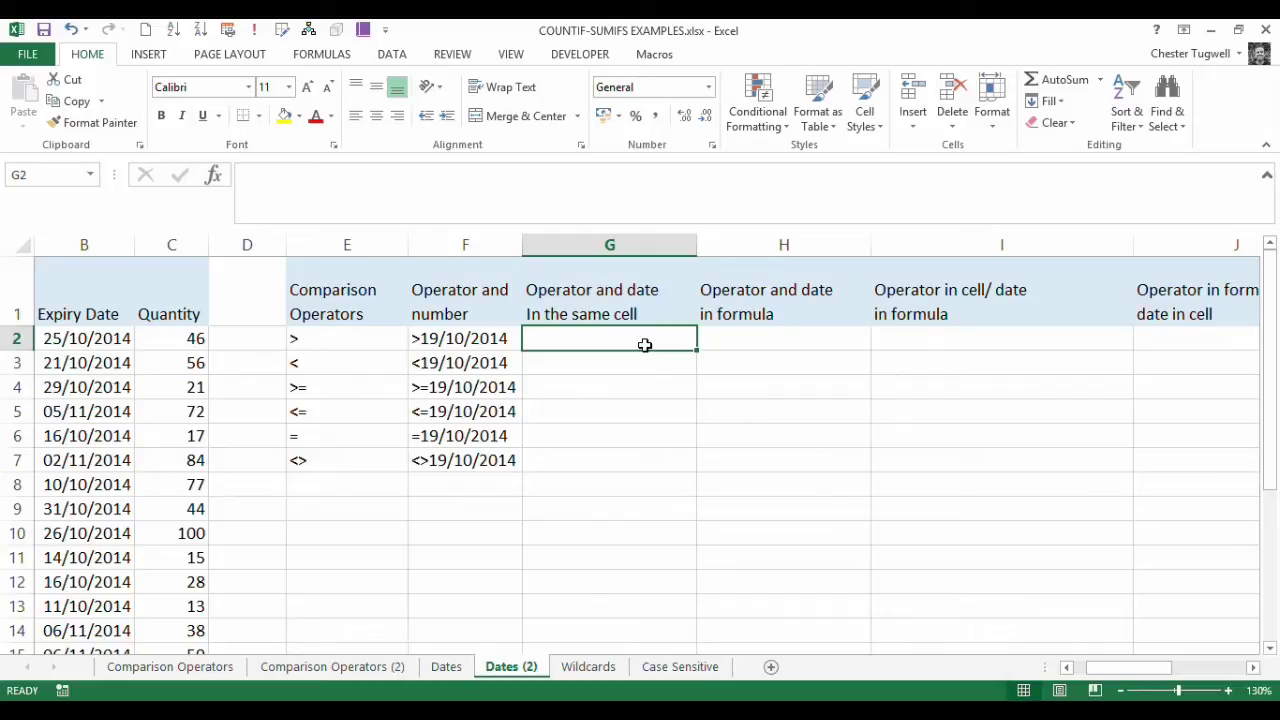
pyautogui.write('=count')
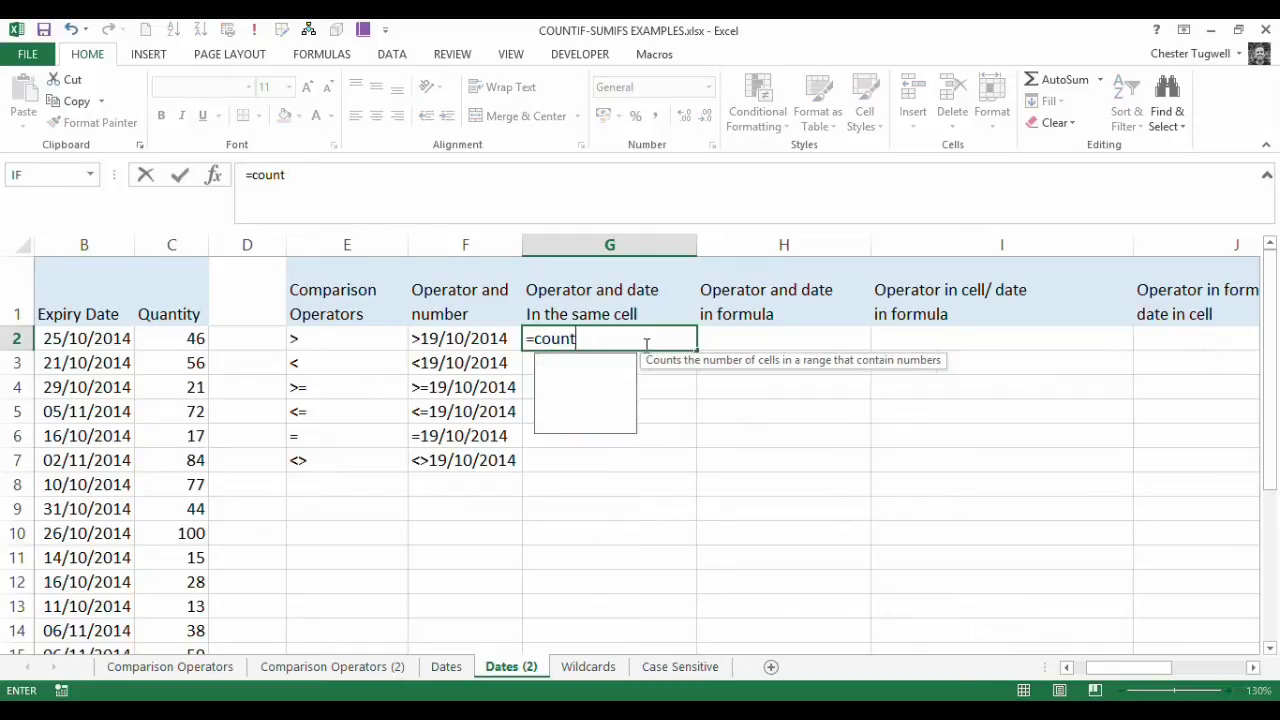
pyautogui.write('ifs(')
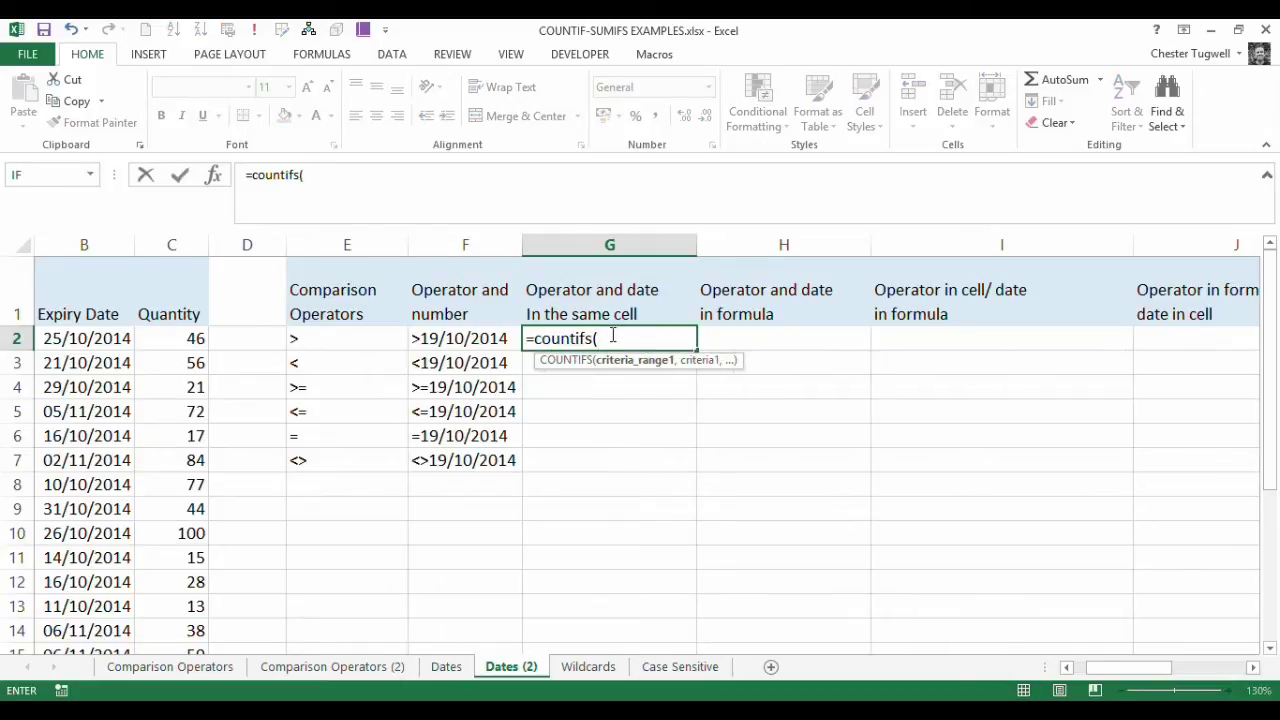
pyautogui.click(128, 337)
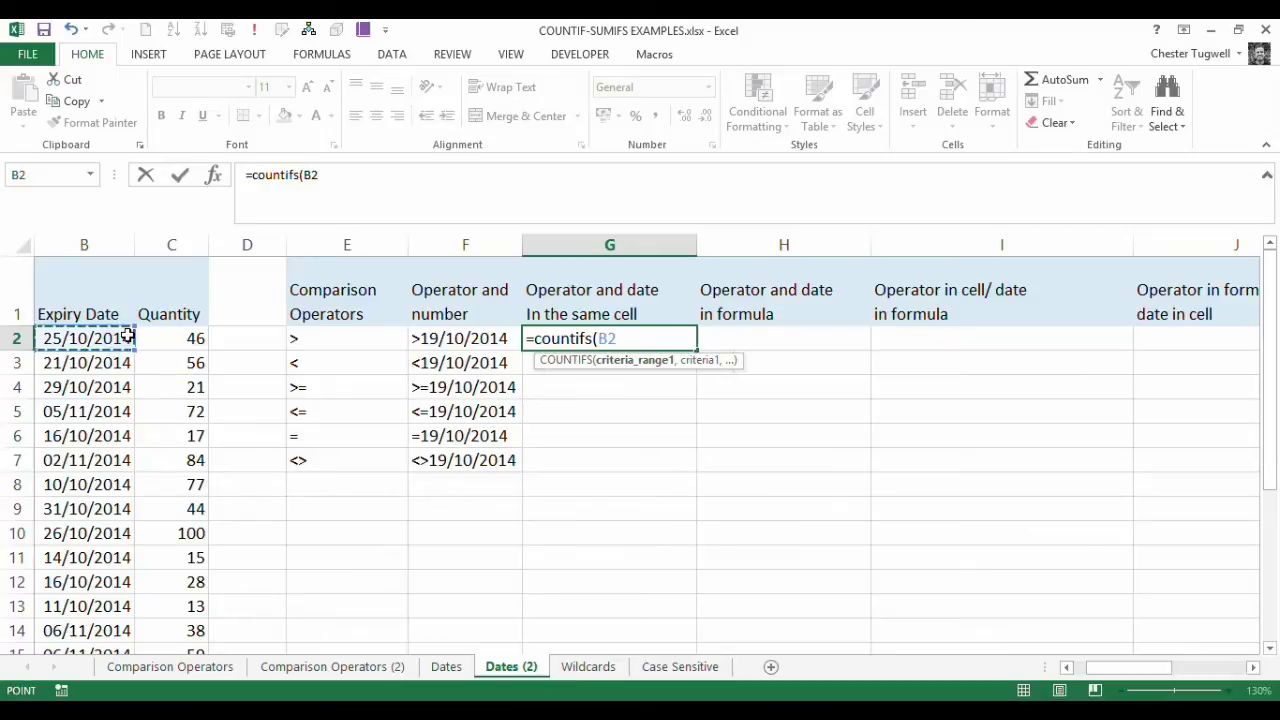
pyautogui.hotkey('ctrl', 'shift', 'Down')
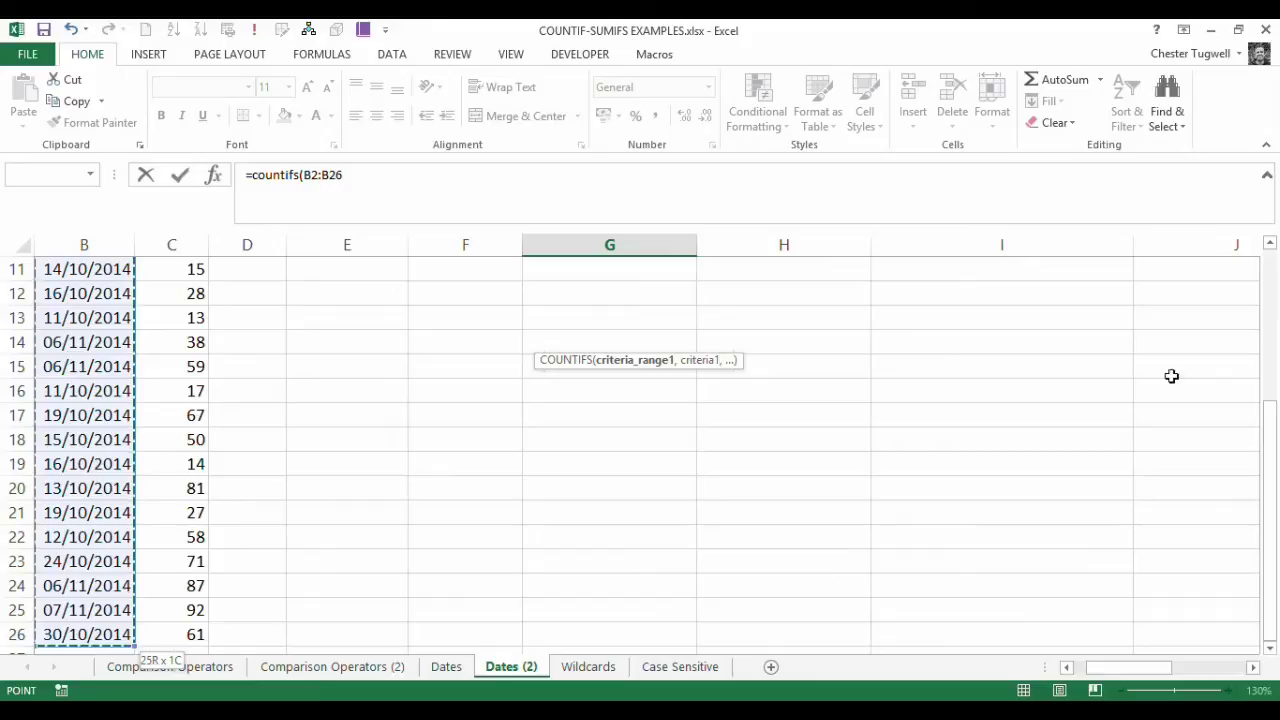
pyautogui.moveTo(1274, 426); pyautogui.dragTo(1277, 259)
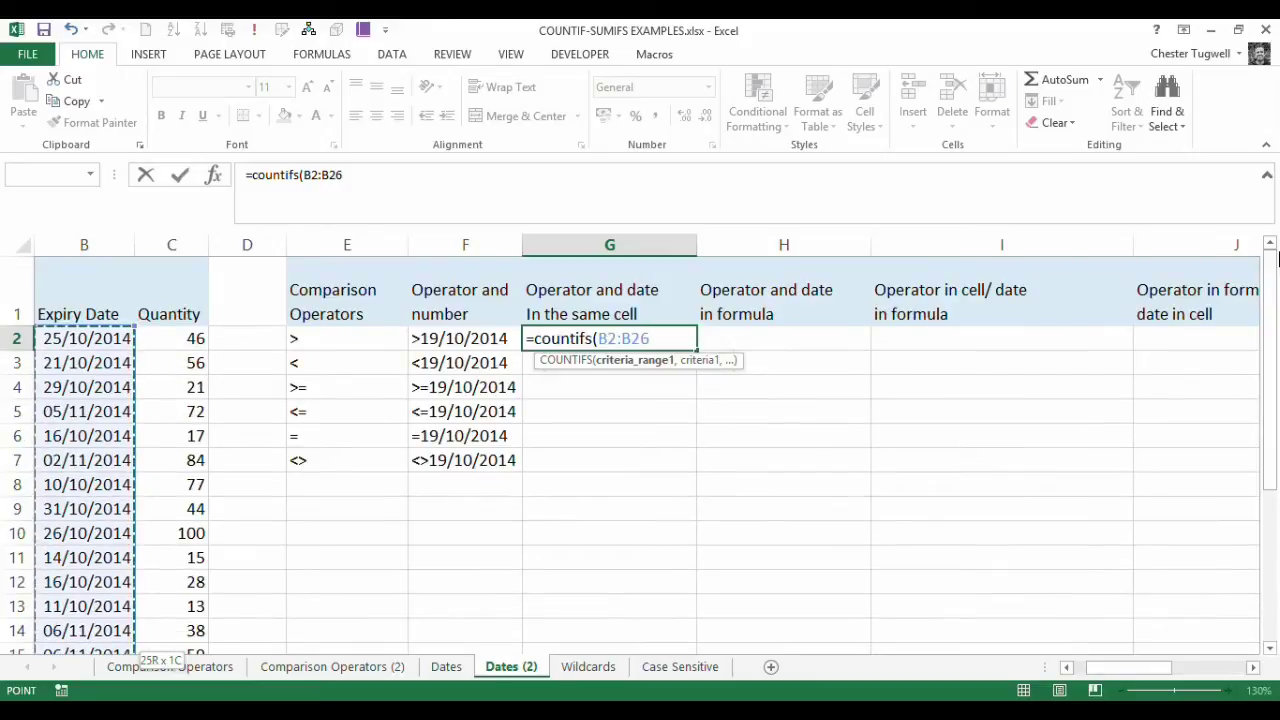
pyautogui.press('F4')
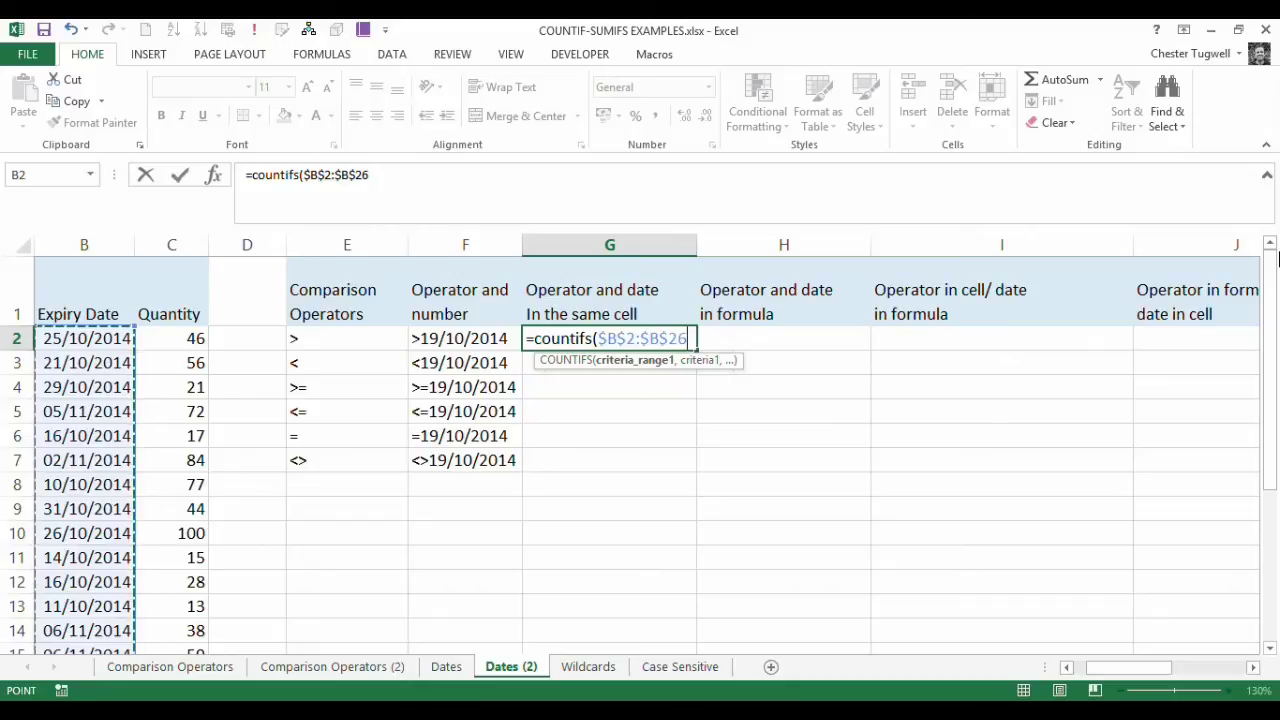
pyautogui.write(',')
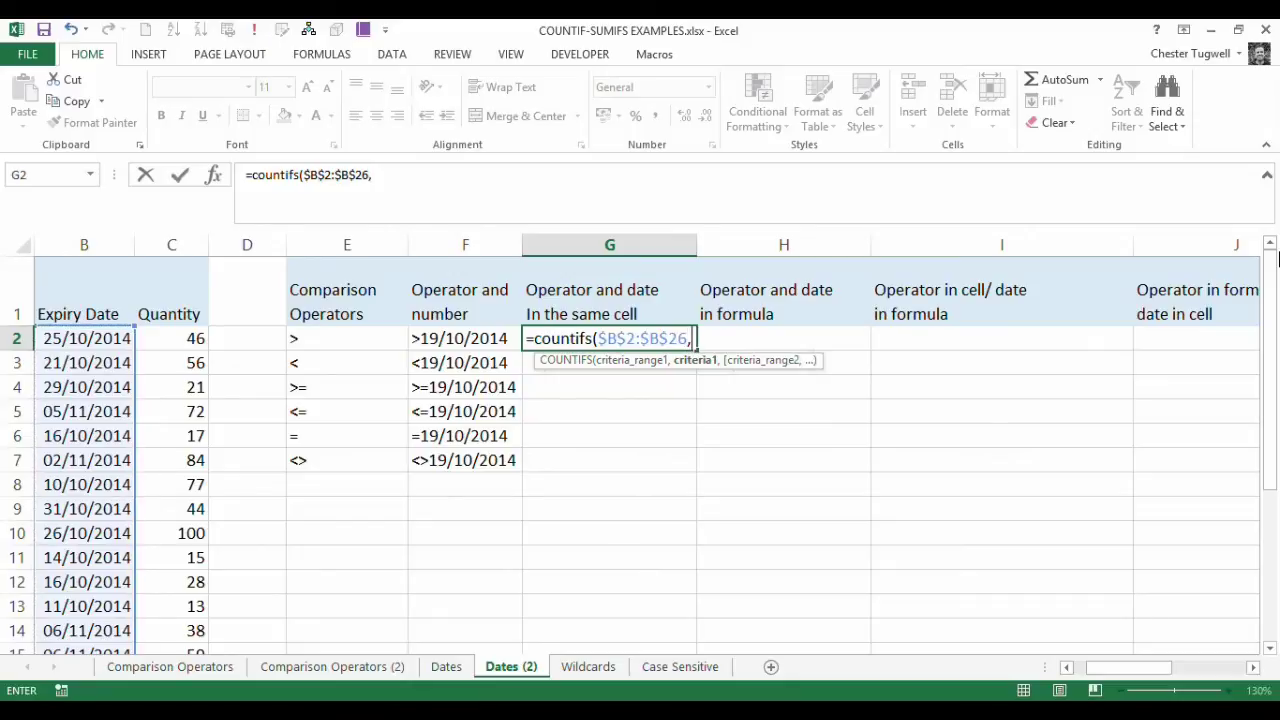
pyautogui.click(455, 340)
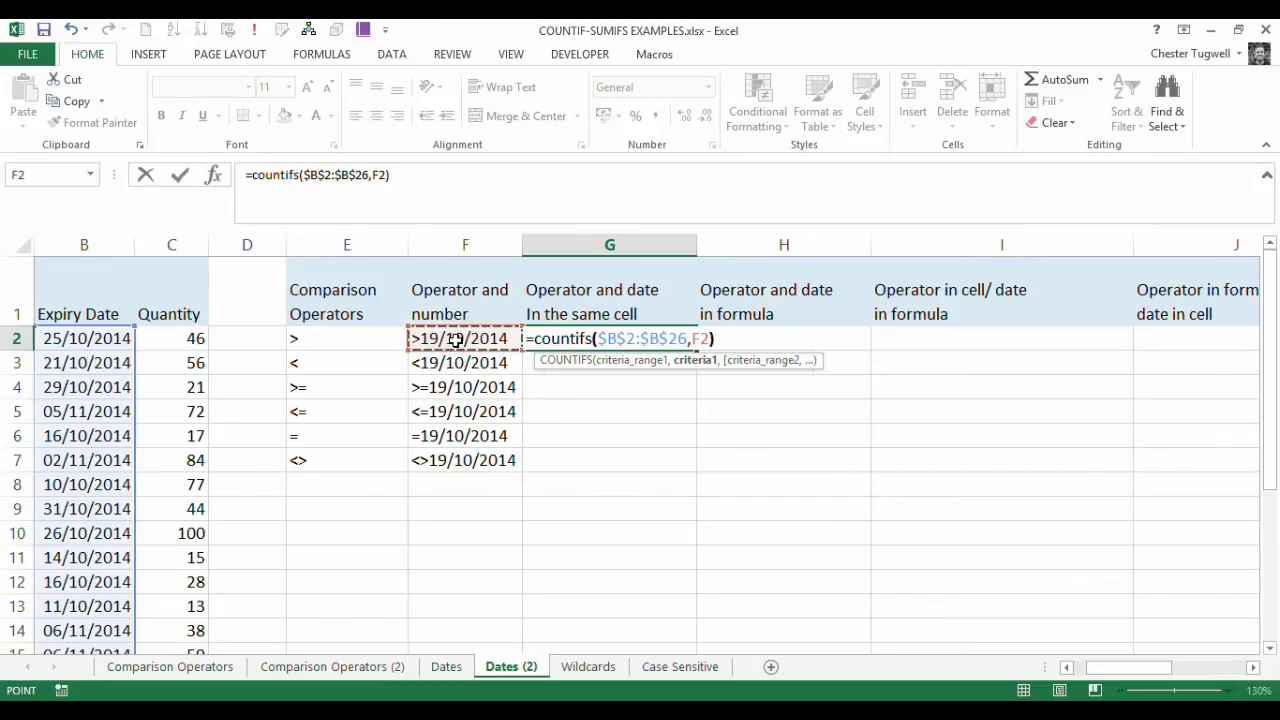
pyautogui.press('Return')
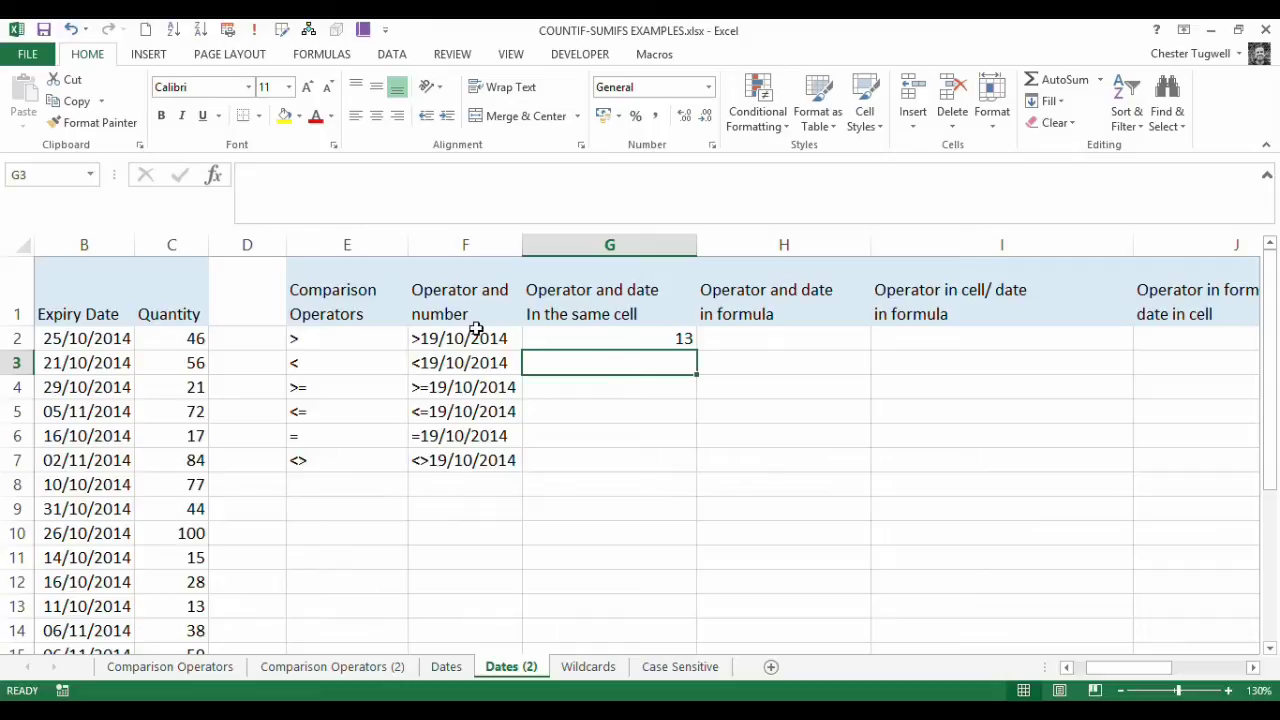
# Fill the COUNTIFS formula from G2 down to G7
pyautogui.click(659, 340)
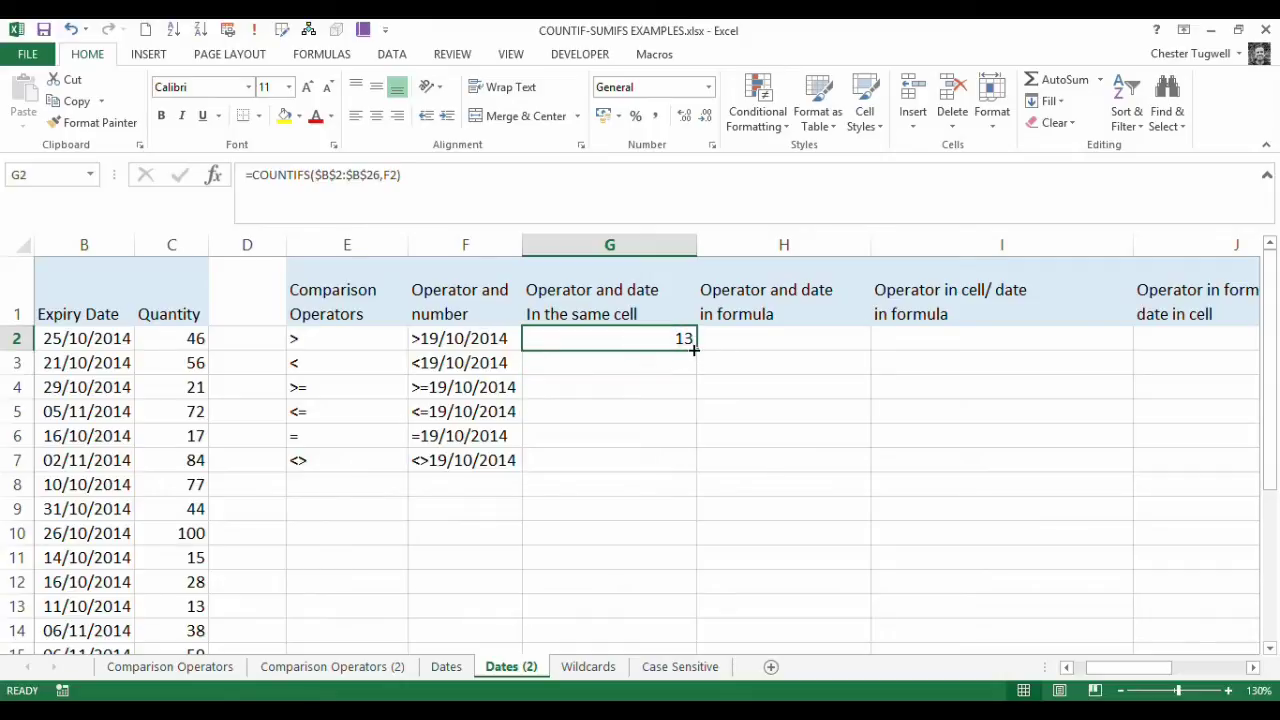
pyautogui.doubleClick(694, 348)
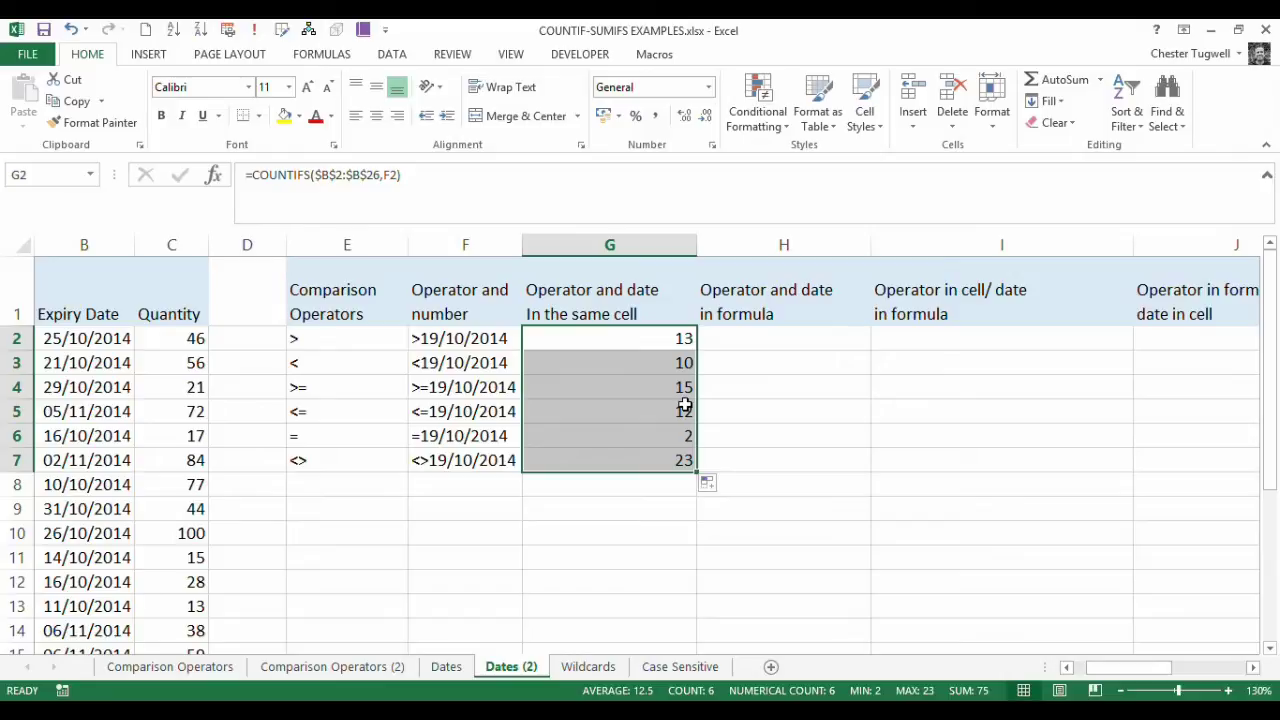
pyautogui.click(683, 362)
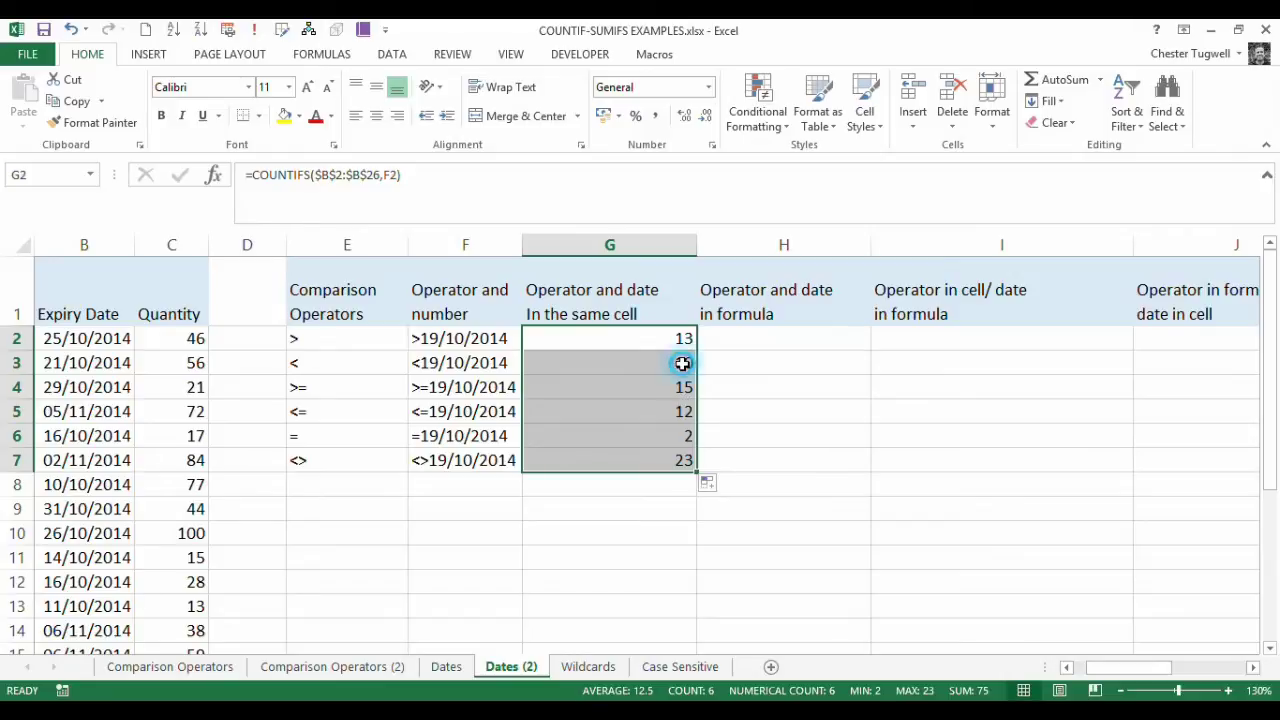
# Enter a COUNTIFS formula in H2 that counts dates in B2:B26 using the criterion ">19/10/2014" written directly in the formula
pyautogui.click(760, 337)
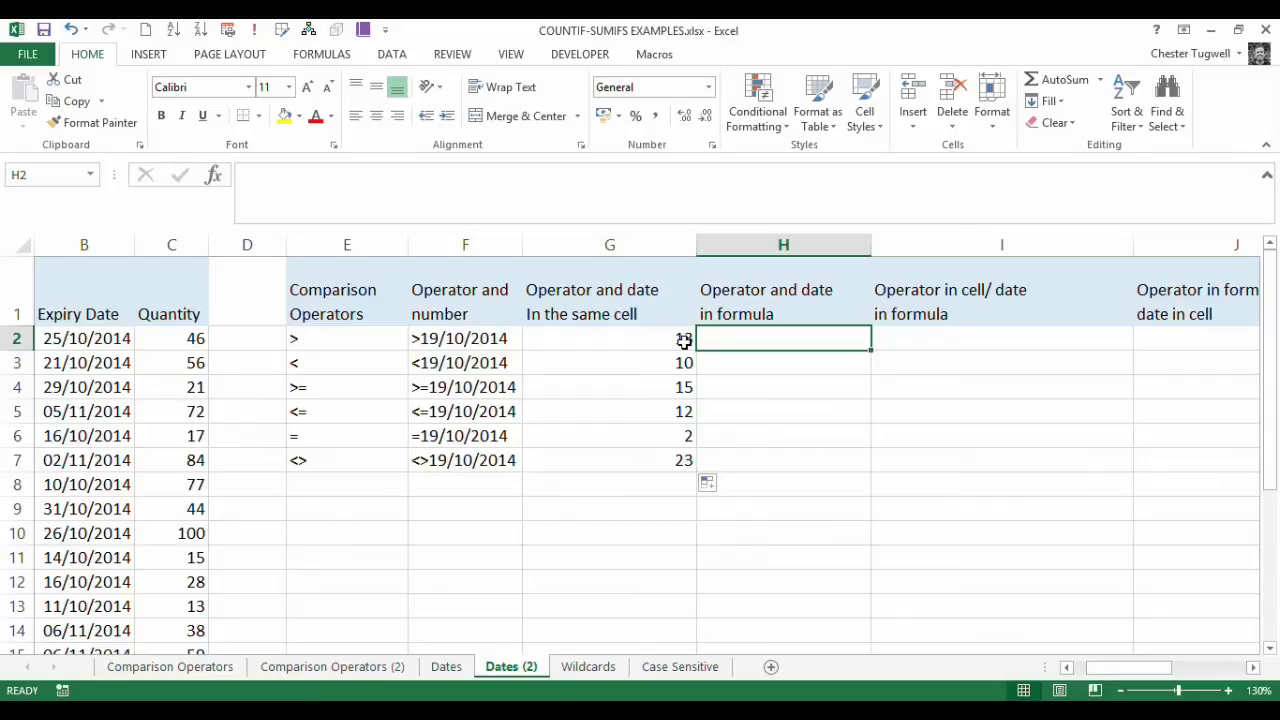
pyautogui.write('=c')
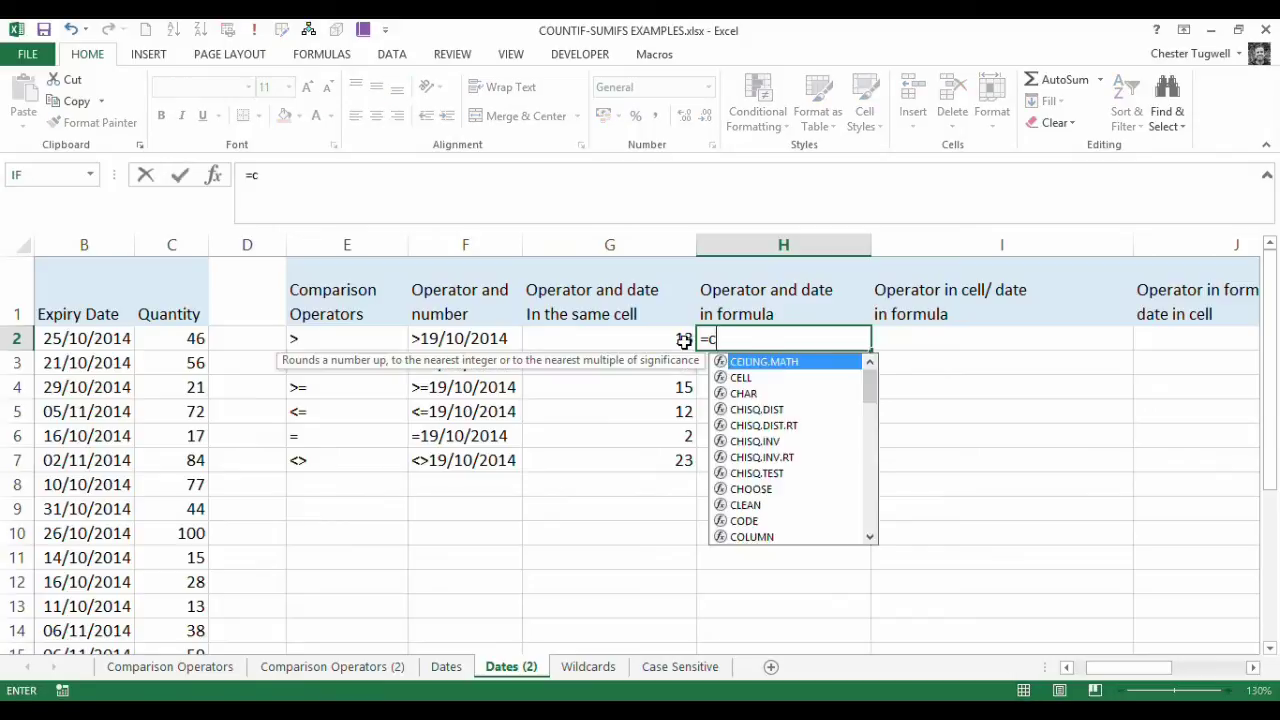
pyautogui.write('ountifs')
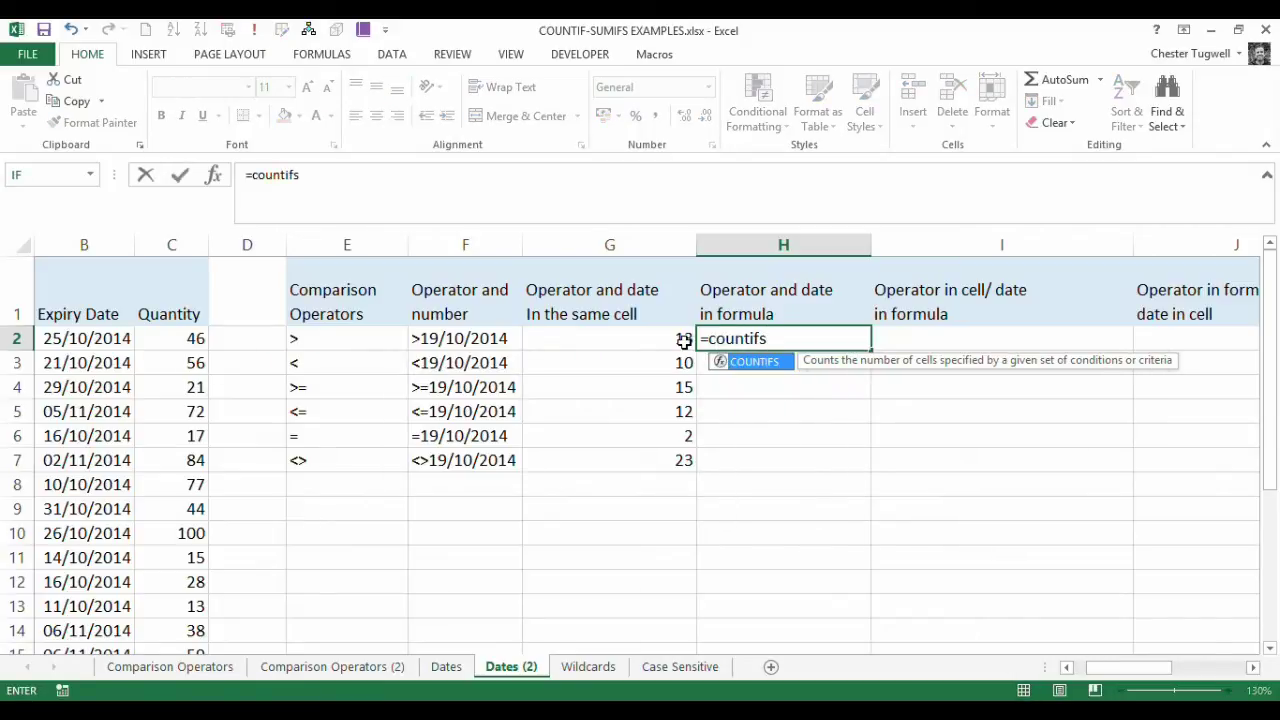
pyautogui.write('(')
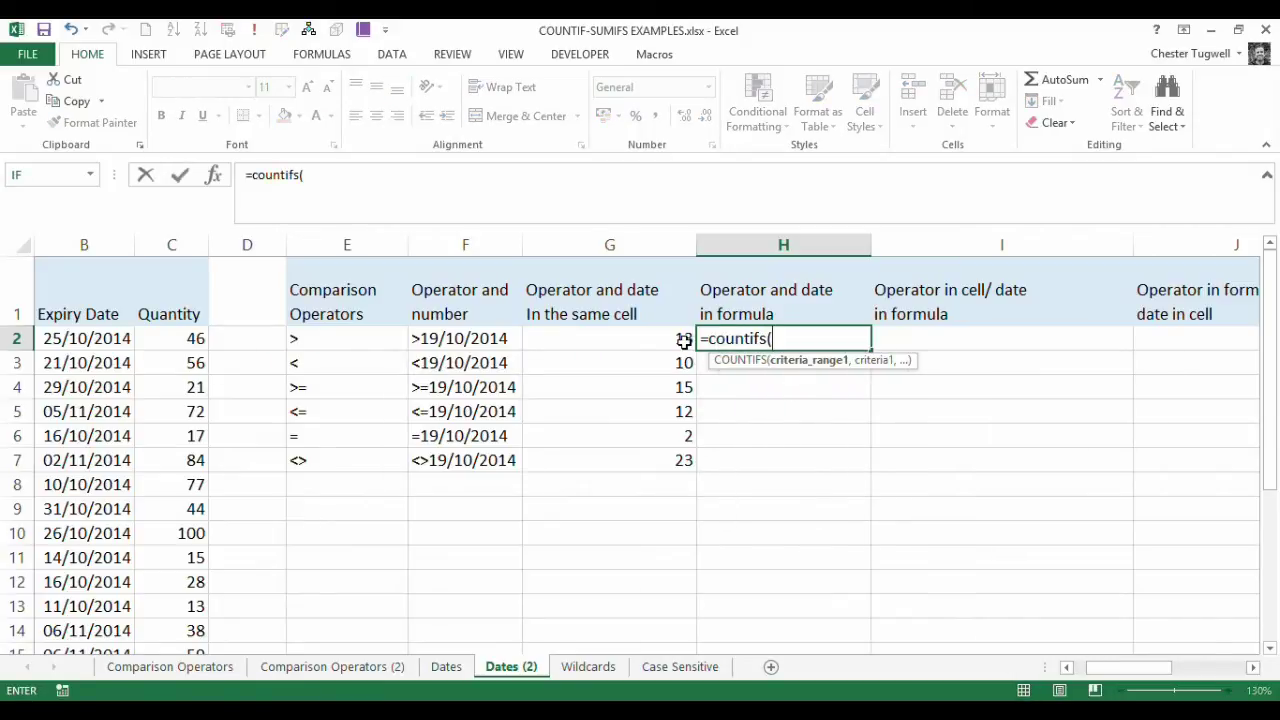
pyautogui.click(107, 337)
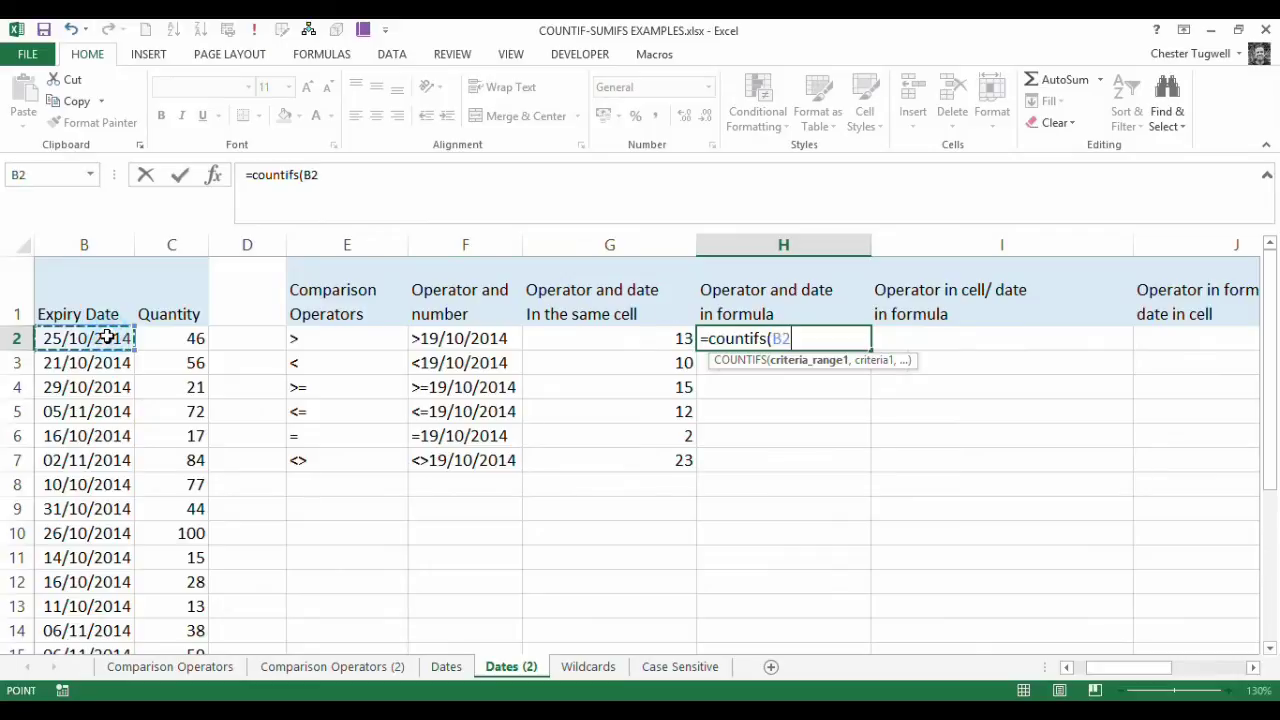
pyautogui.hotkey('ctrl', 'shift', 'Down')
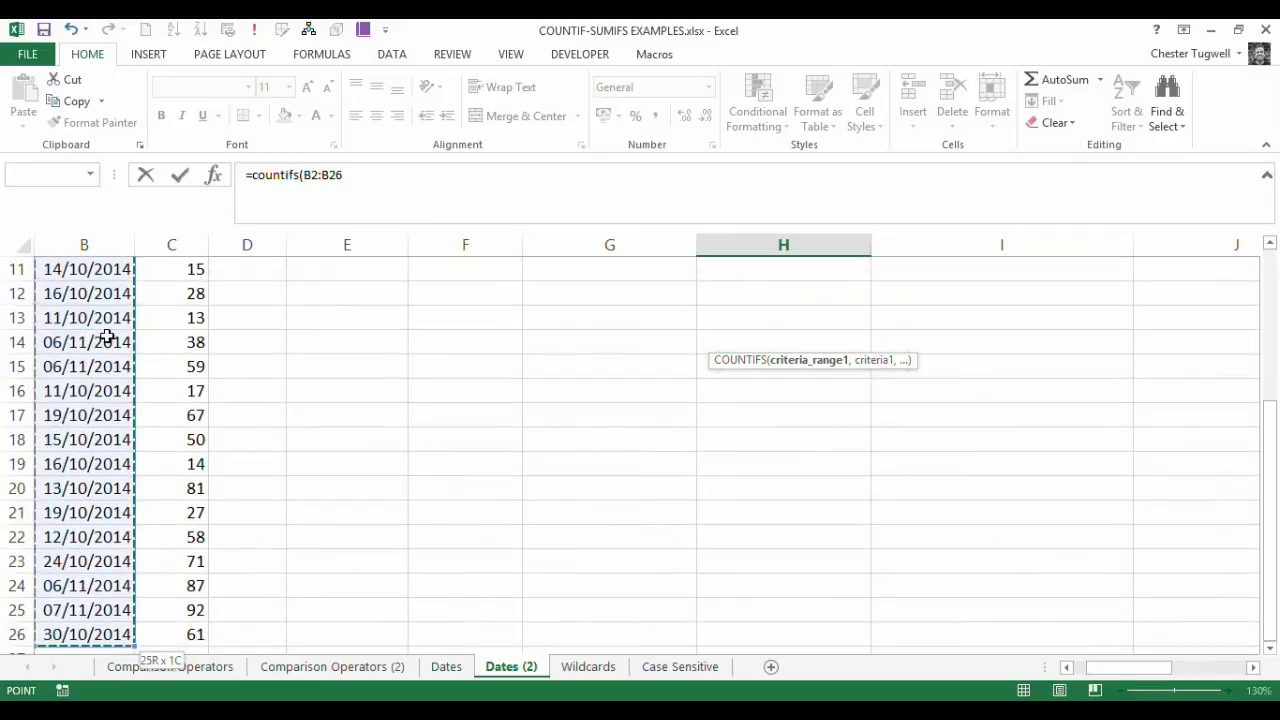
pyautogui.moveTo(1270, 448); pyautogui.dragTo(1270, 430)
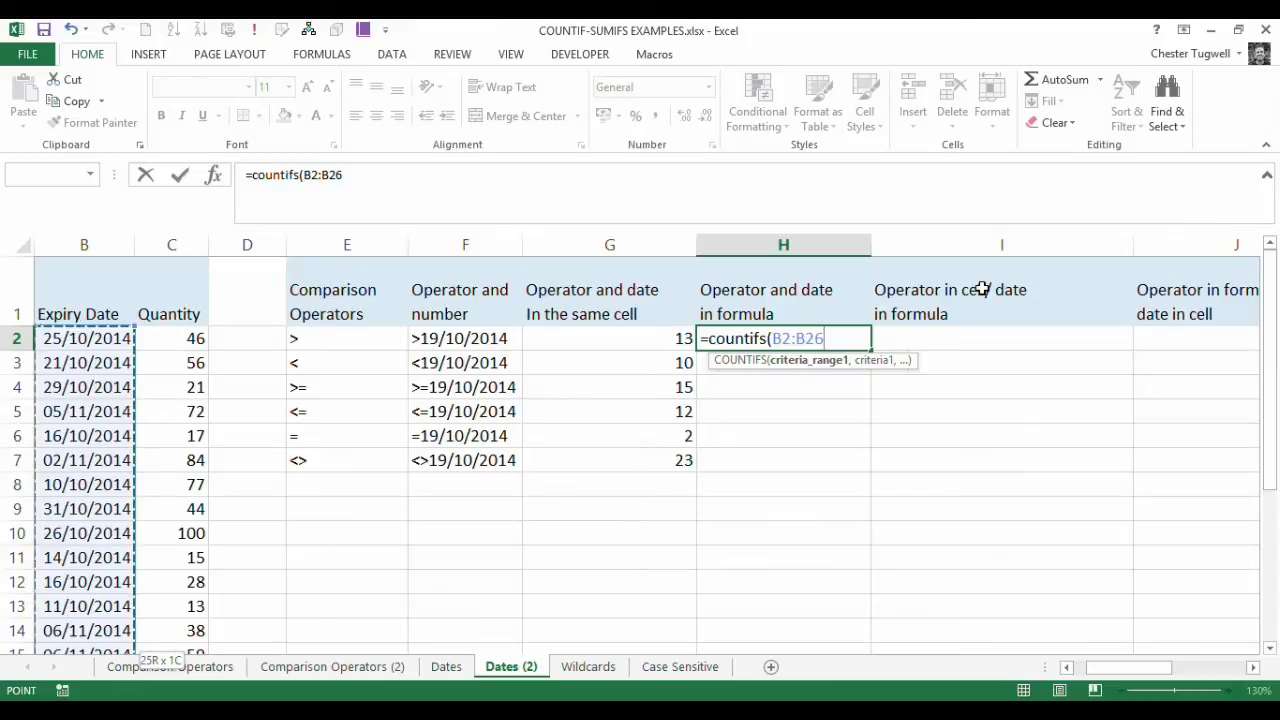
pyautogui.write(',')
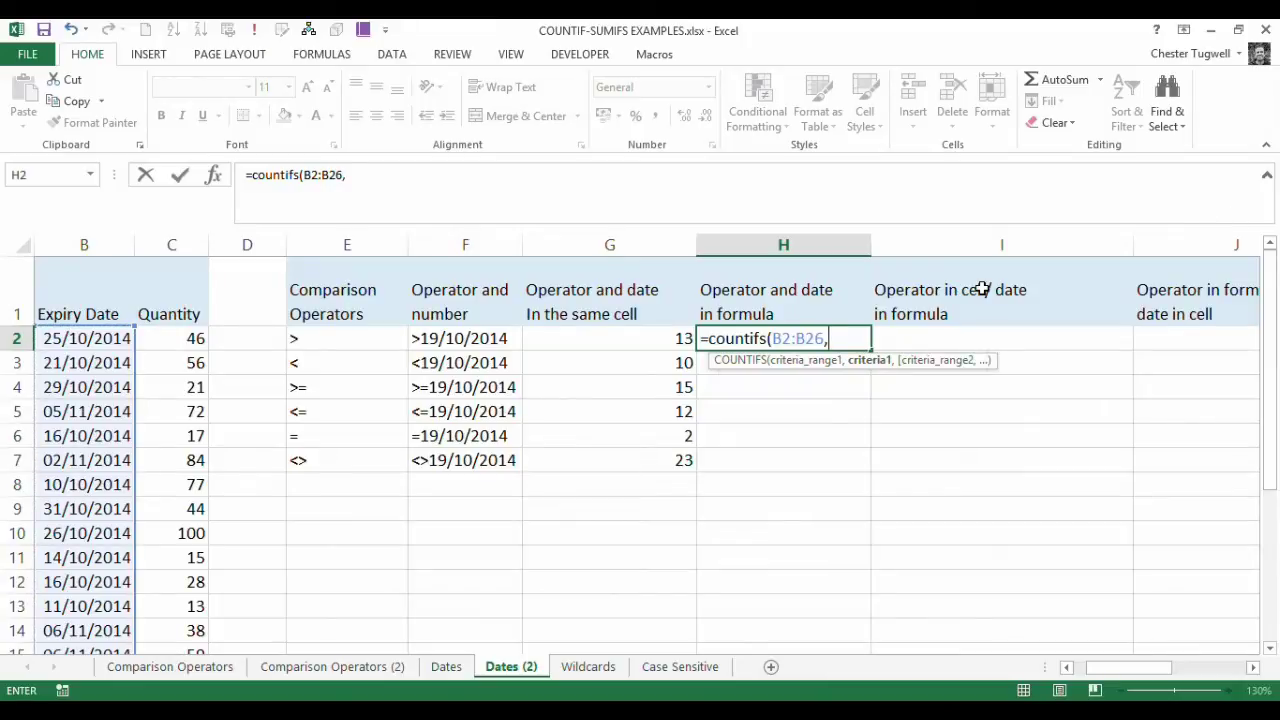
pyautogui.write('">19/10/')
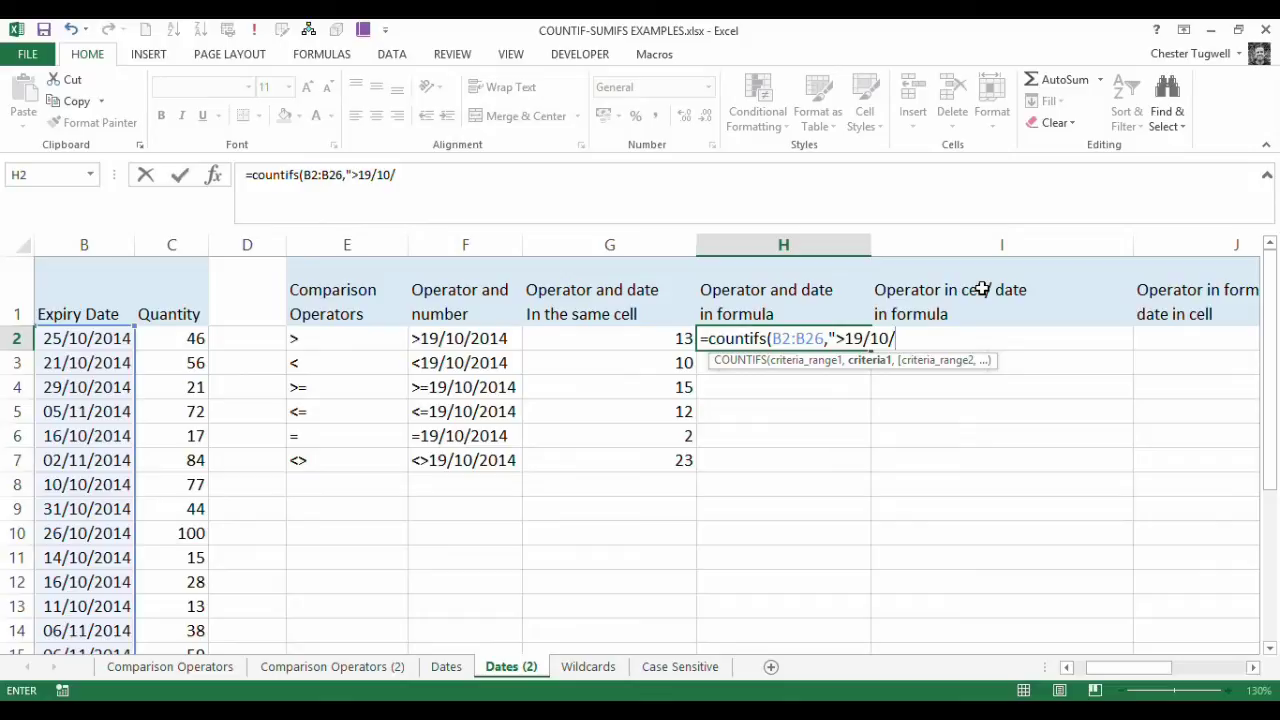
pyautogui.write('2014"')
pyautogui.write(')')
pyautogui.press('Return')
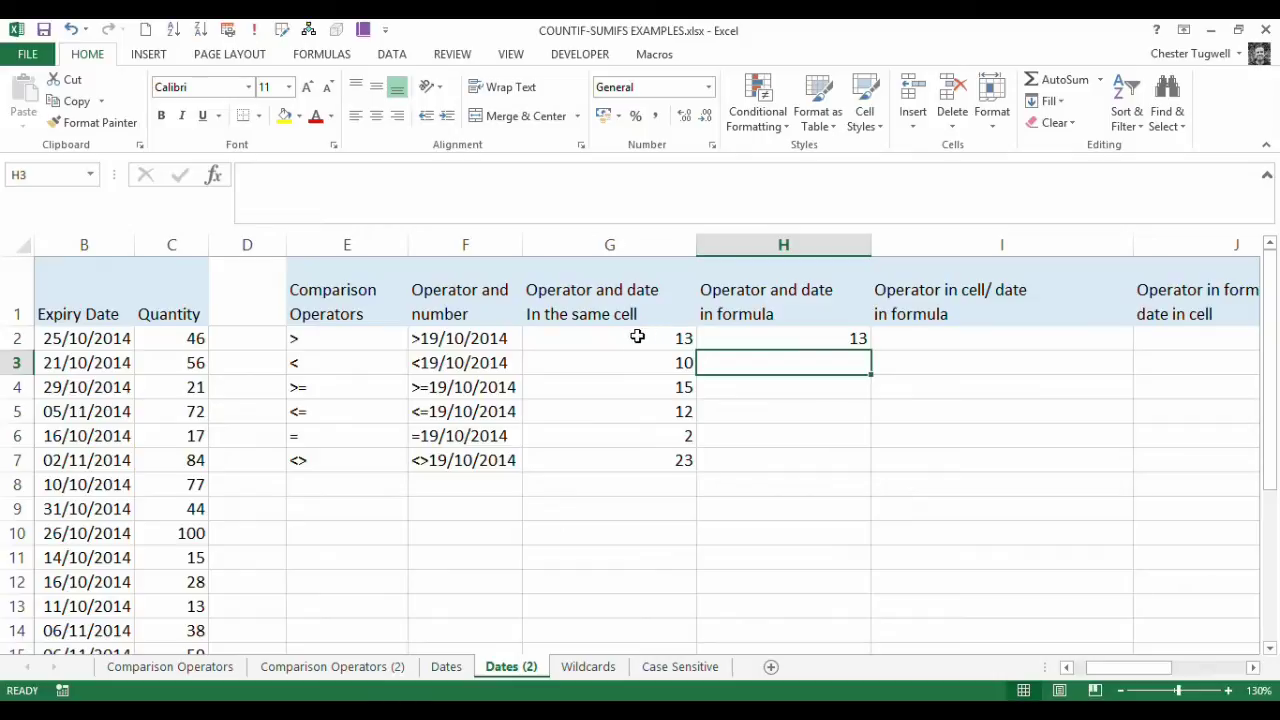
# Start a COUNTIFS formula in I2 with the expiry dates $B$2:$B$26 as the absolute criteria range
pyautogui.click(1025, 336)
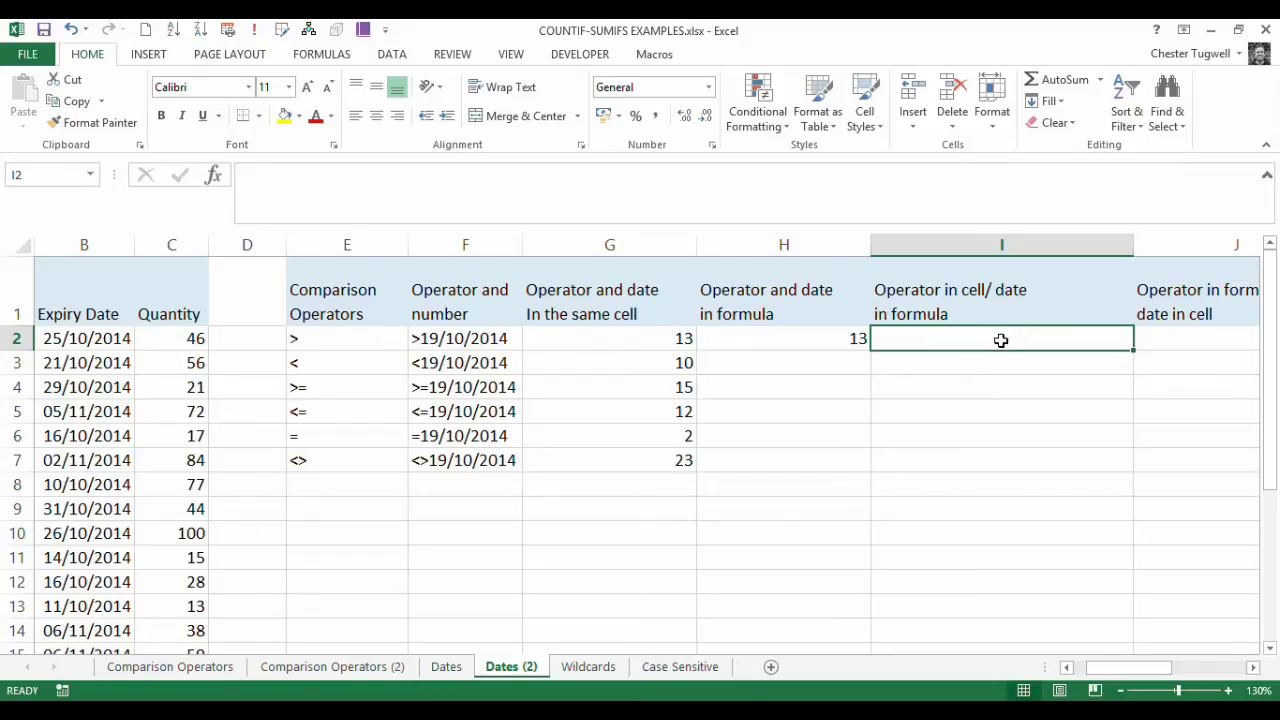
pyautogui.write('=coun')
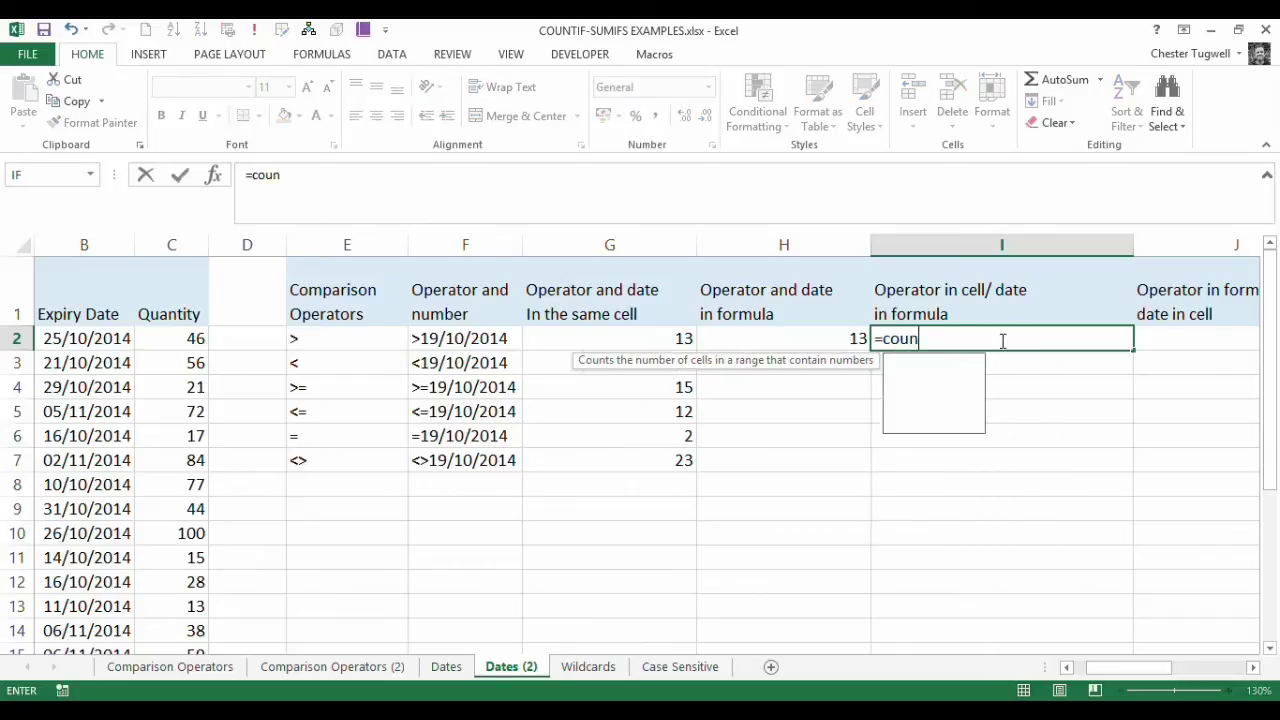
pyautogui.write('tifs(')
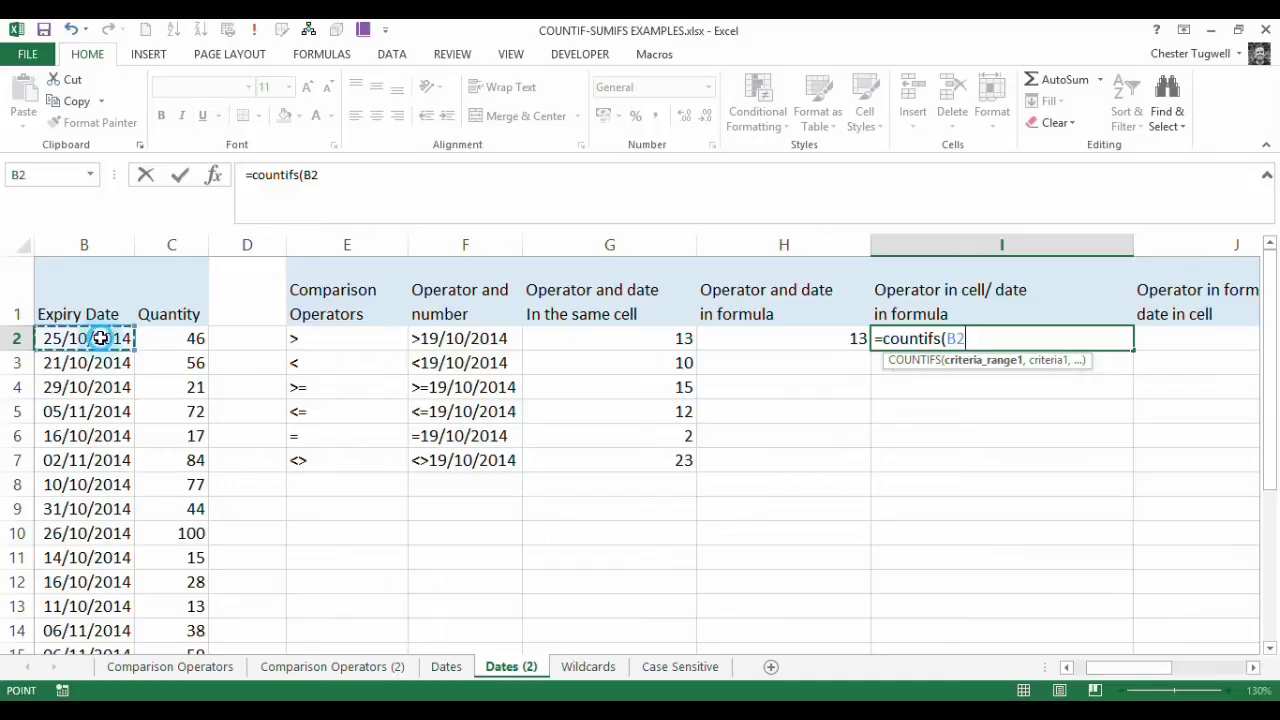
pyautogui.moveTo(100, 338); pyautogui.dragTo(110, 645)
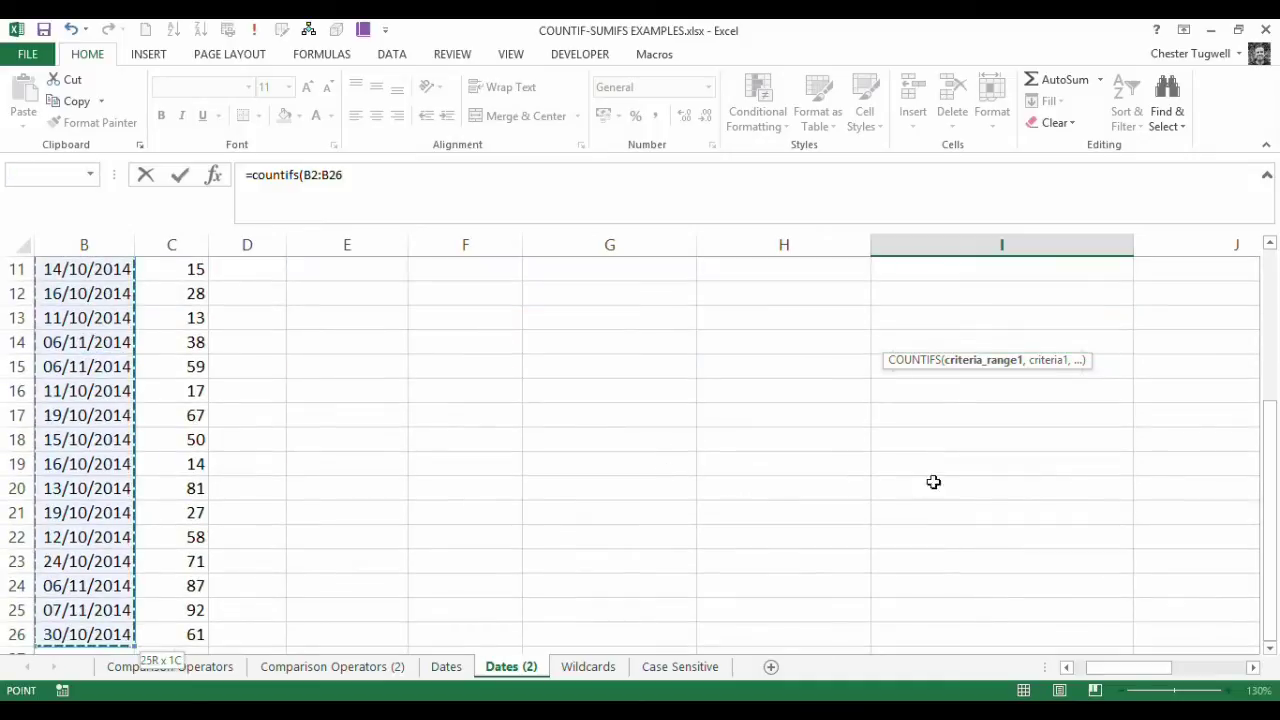
pyautogui.moveTo(1266, 454); pyautogui.dragTo(1268, 247)
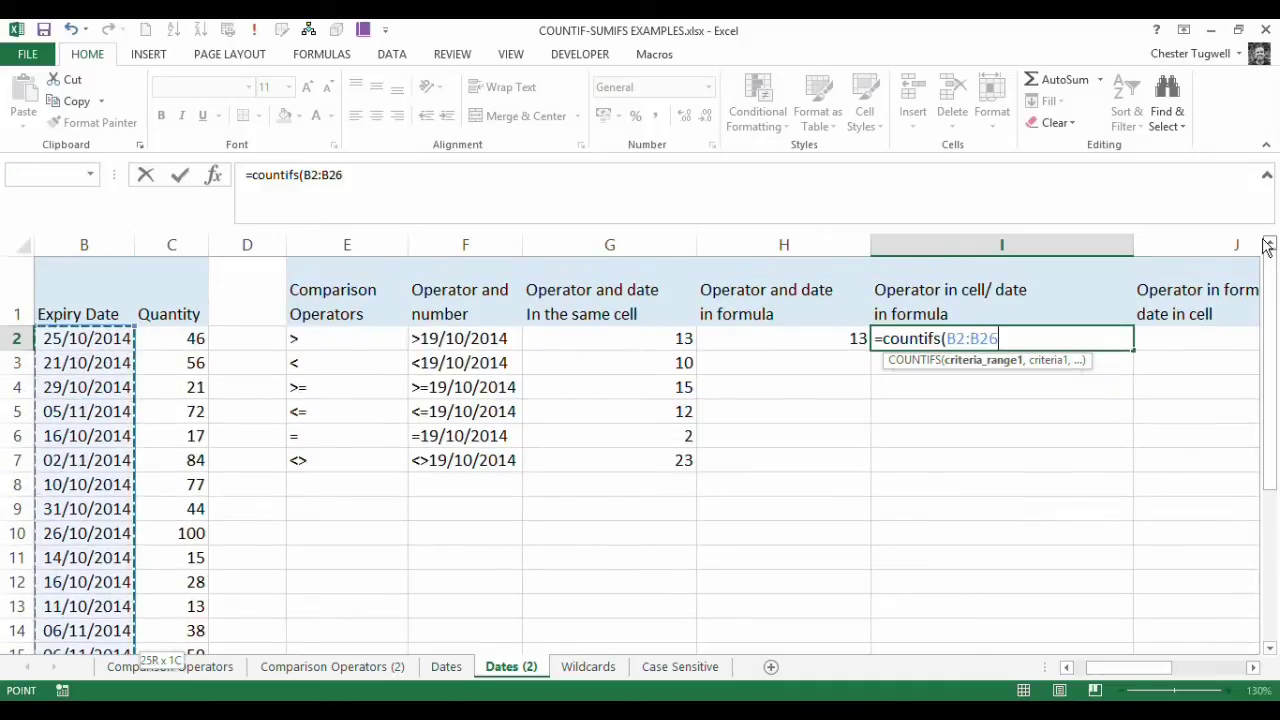
pyautogui.press('F4')
pyautogui.write(',')
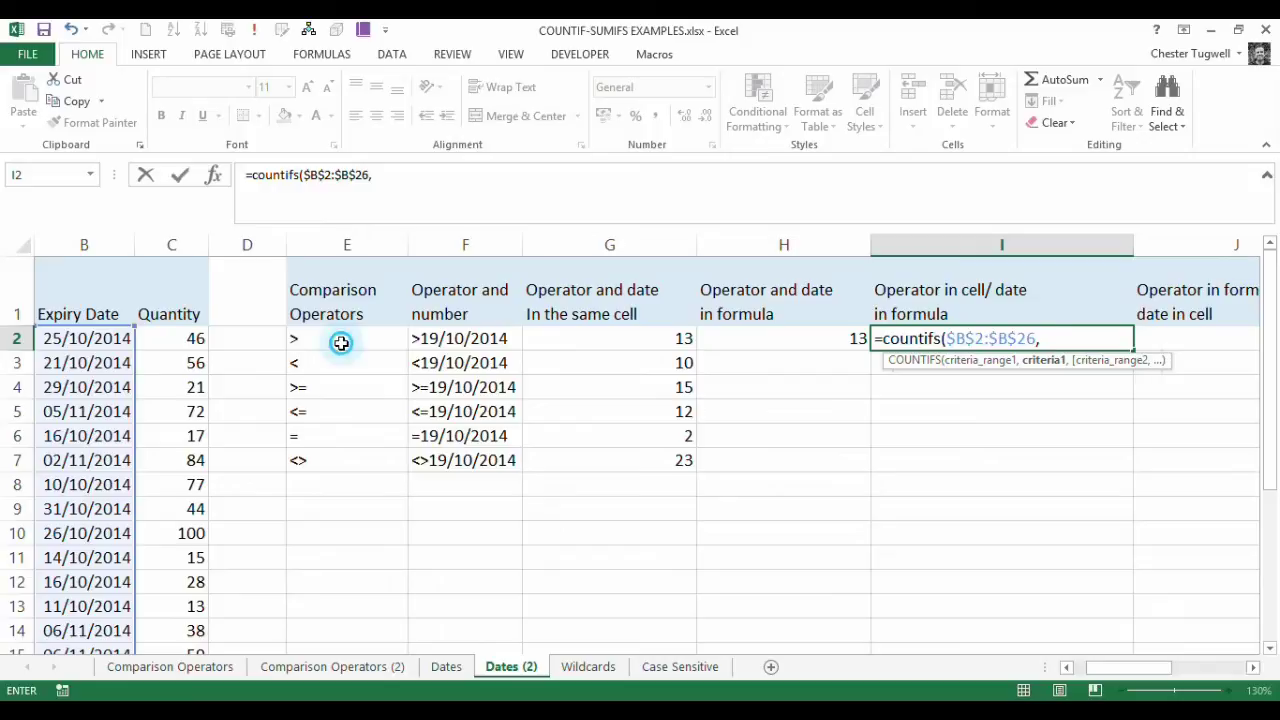
# Complete the I2 formula with the criterion E2&"19/10/2014", joining the operator cell to the date
pyautogui.click(341, 343)
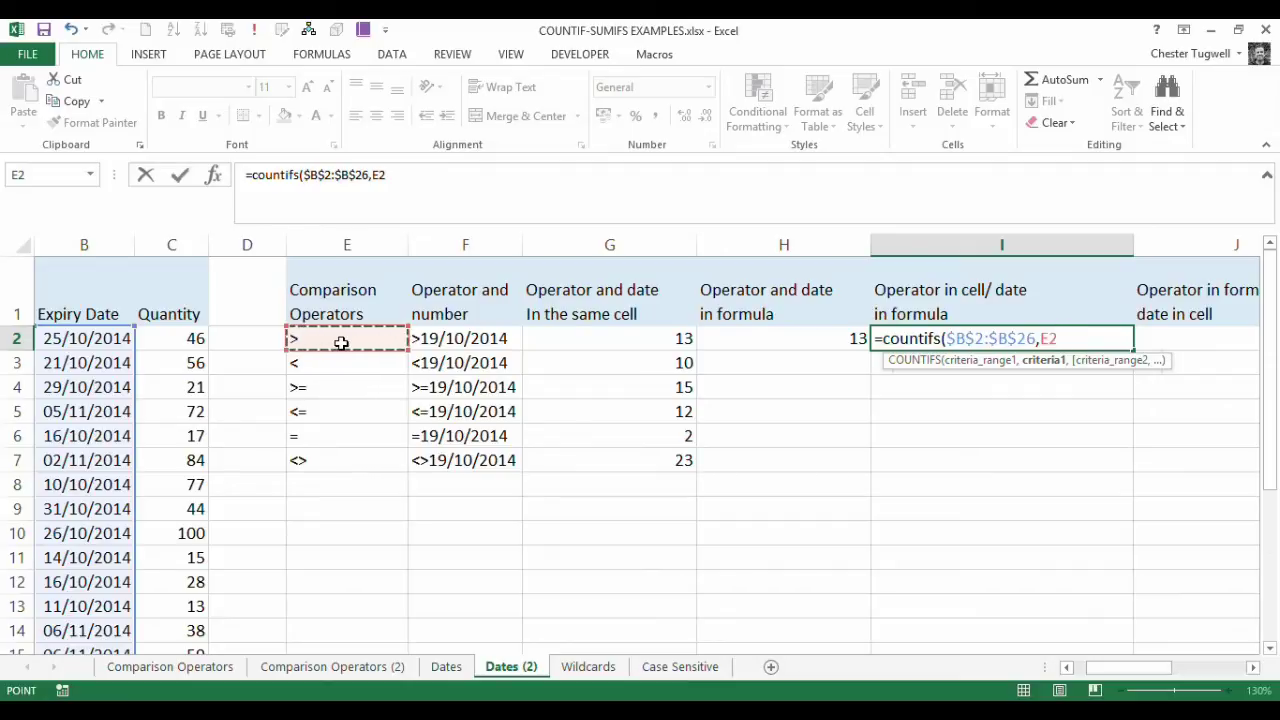
pyautogui.write('&')
pyautogui.write('"1')
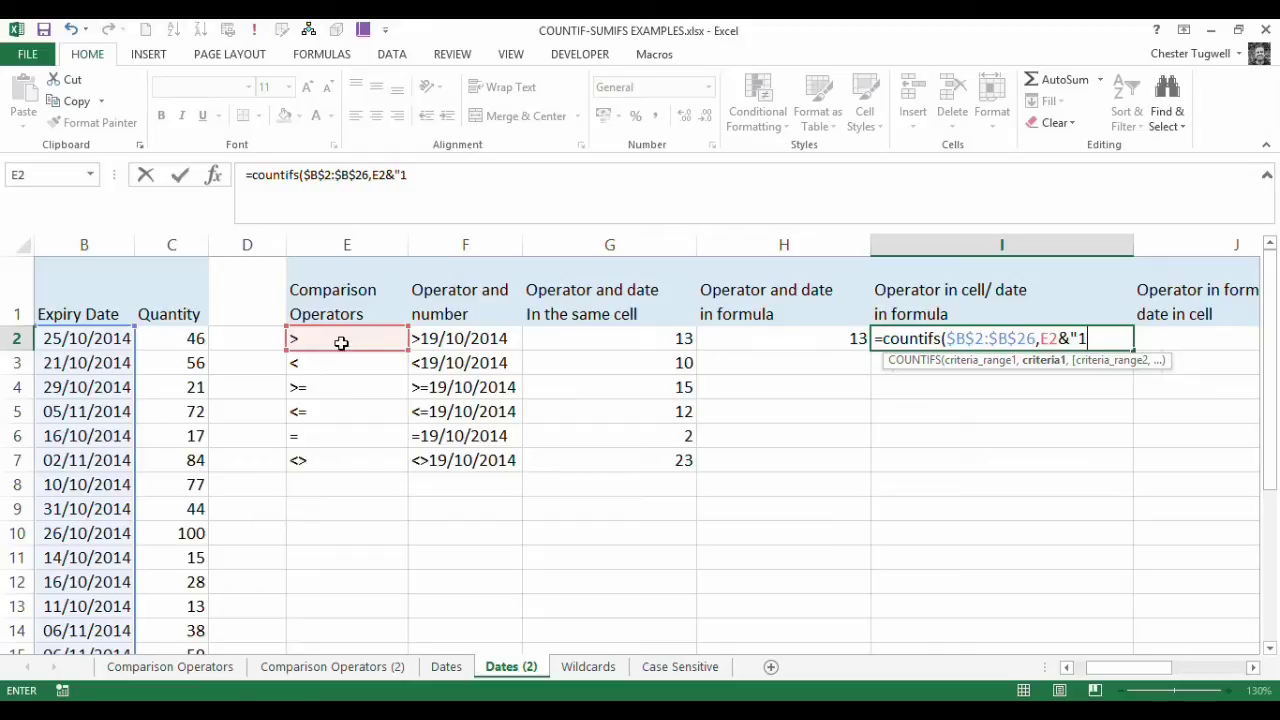
pyautogui.write('9/10/2014')
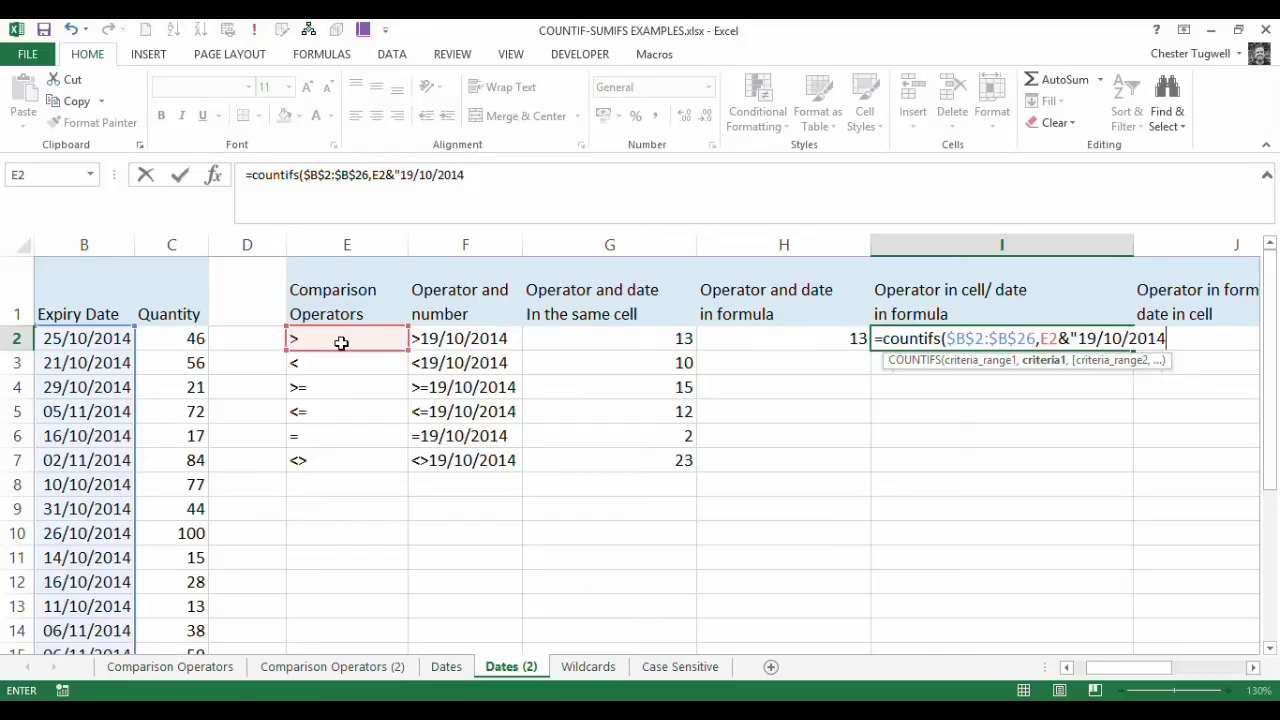
pyautogui.write('"')
pyautogui.write(')')
pyautogui.press('Return')
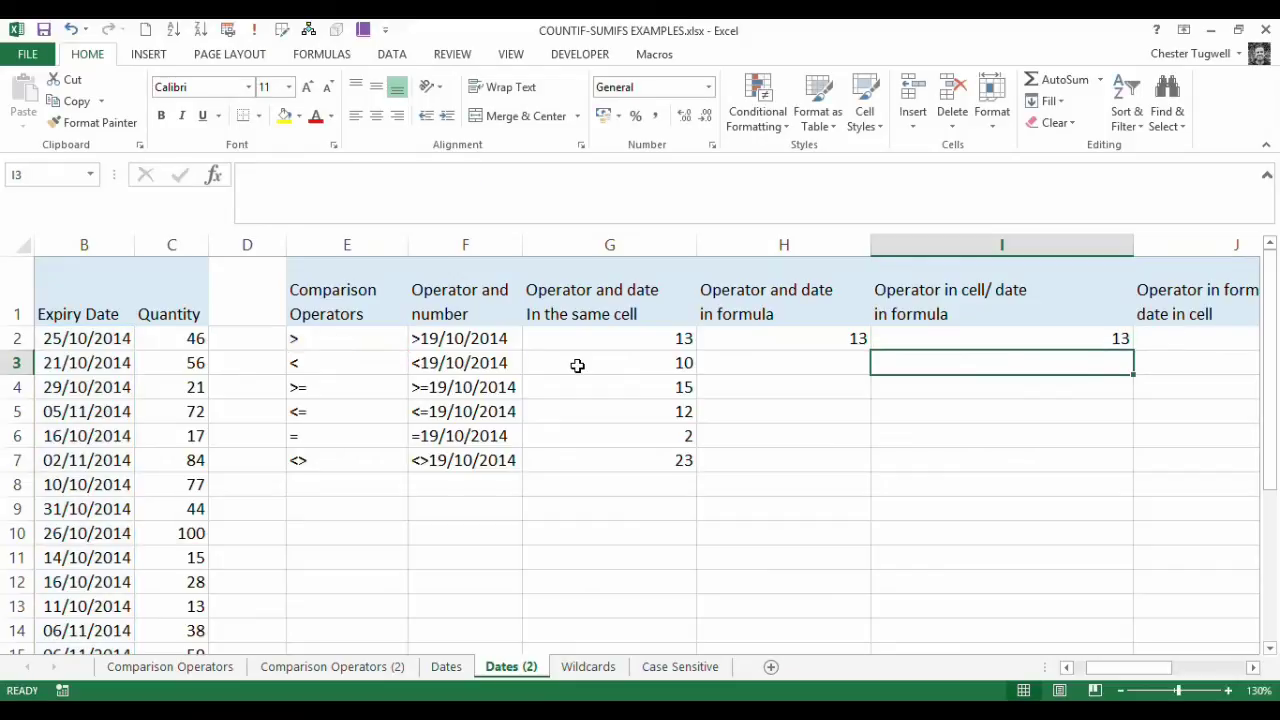
# Fill the COUNTIFS formula from I2 down to I7
pyautogui.click(1094, 336)
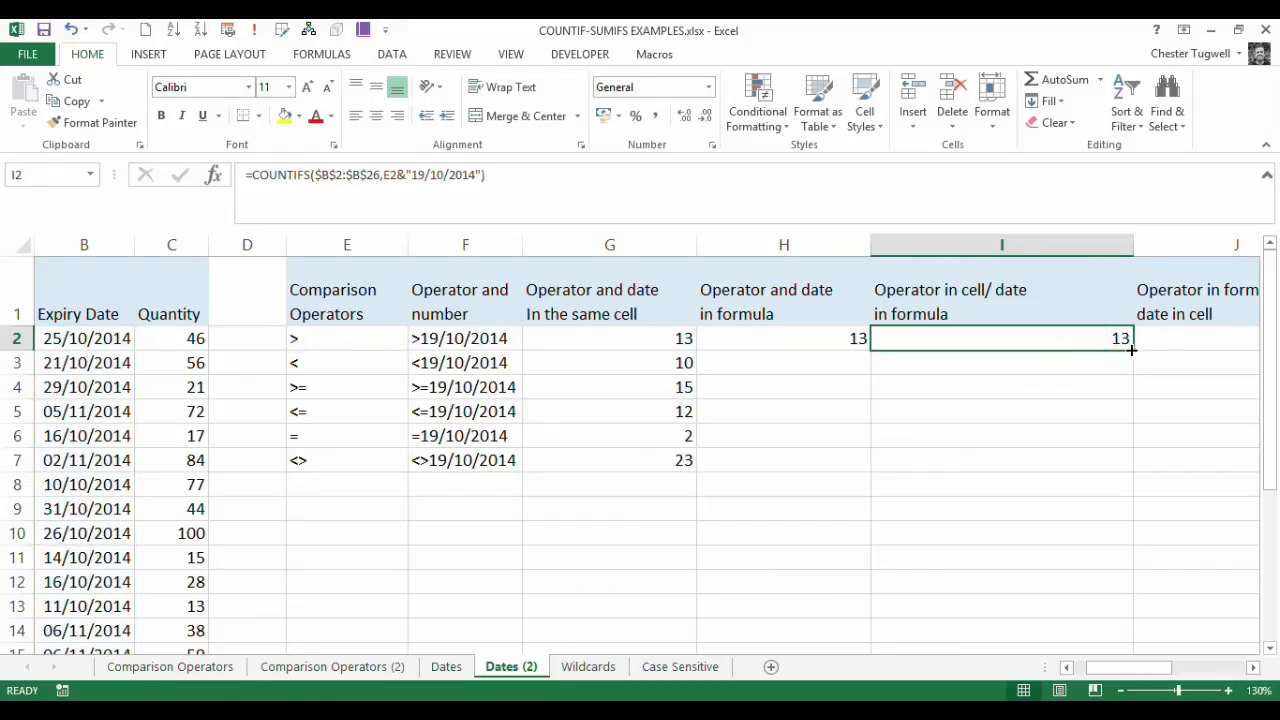
pyautogui.doubleClick(1141, 348)
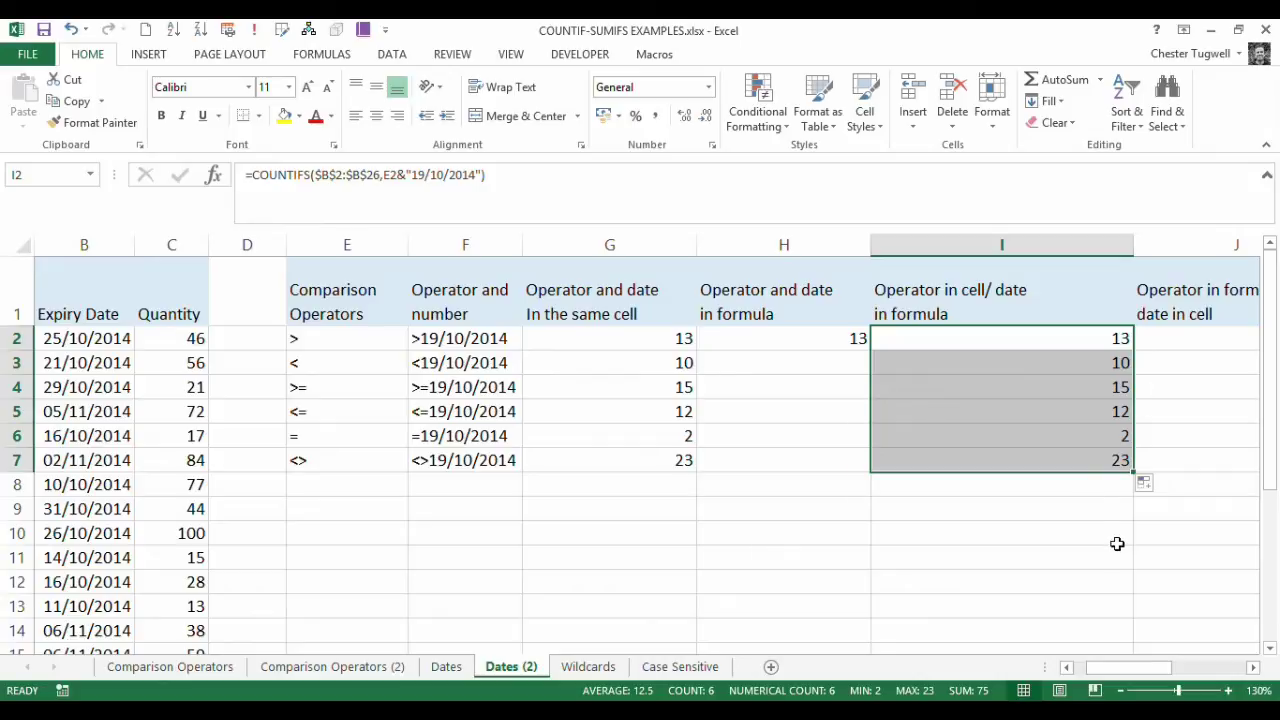
# Start a COUNTIFS formula in J2 with the expiry dates B2:B26 as the criteria range
pyautogui.click(1254, 668)
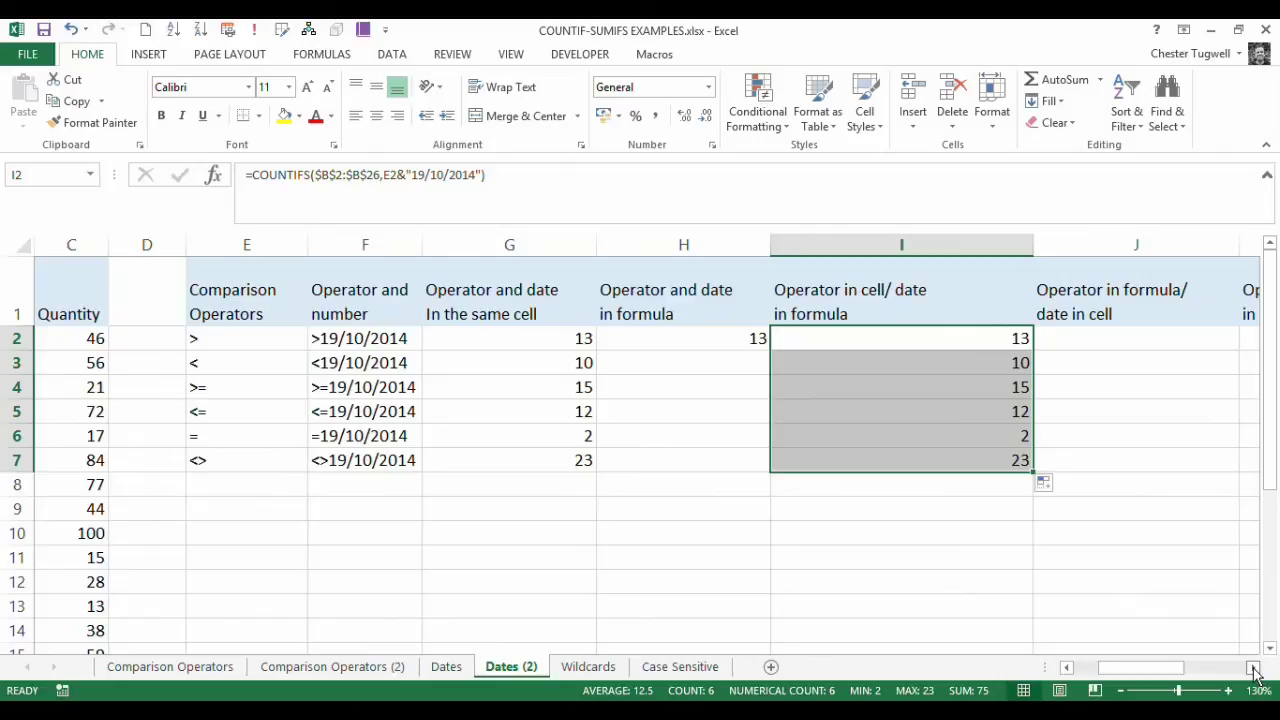
pyautogui.click(1254, 668)
pyautogui.click(1053, 338)
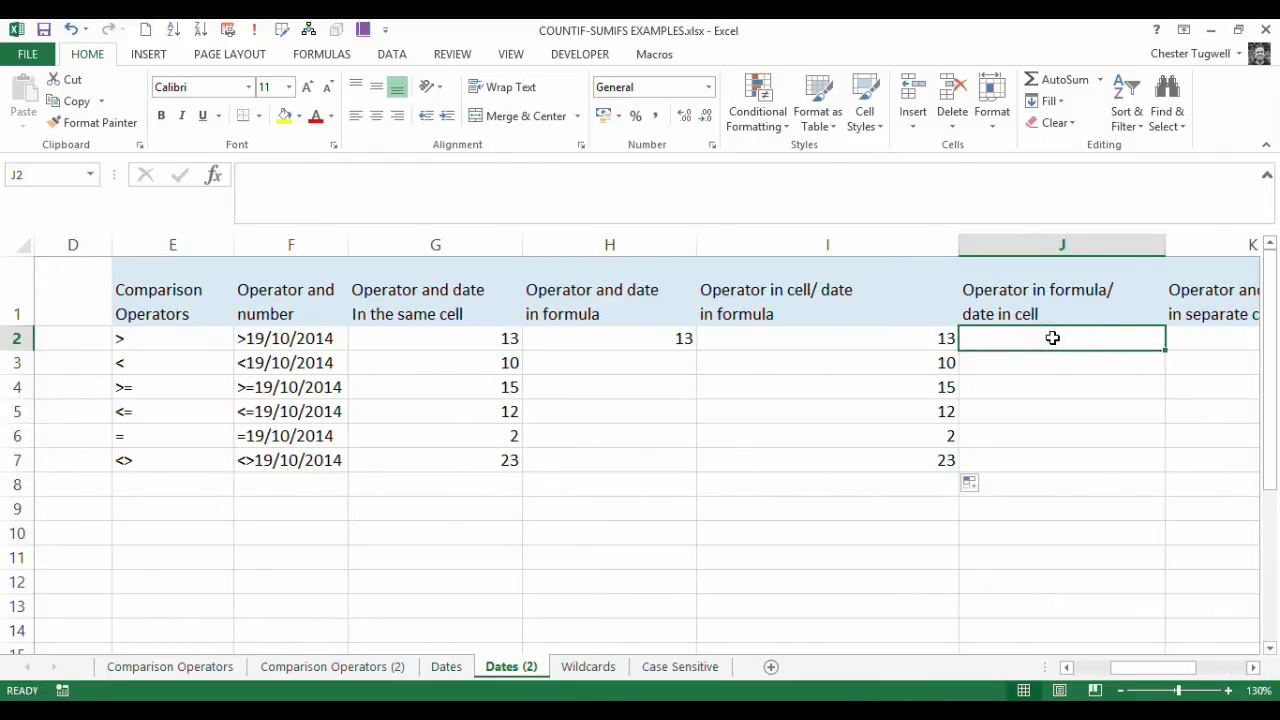
pyautogui.write('=counti')
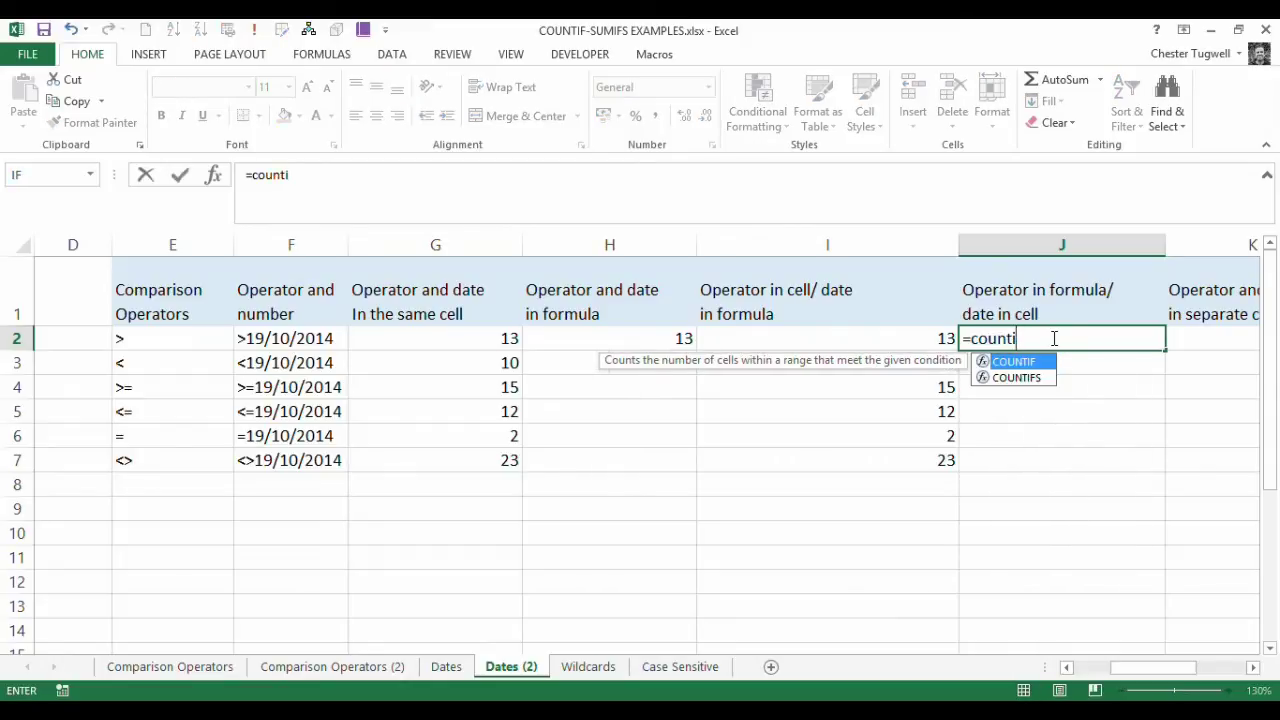
pyautogui.write('fs(')
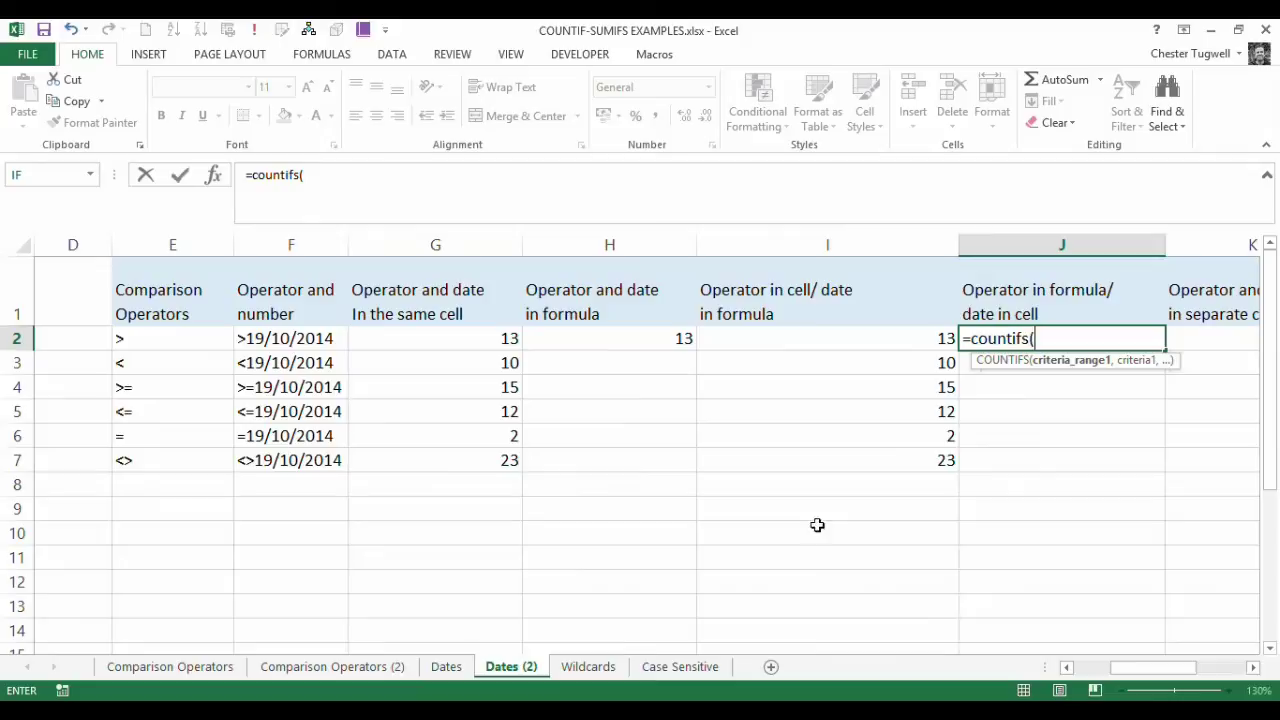
pyautogui.moveTo(1140, 668); pyautogui.dragTo(1108, 668)
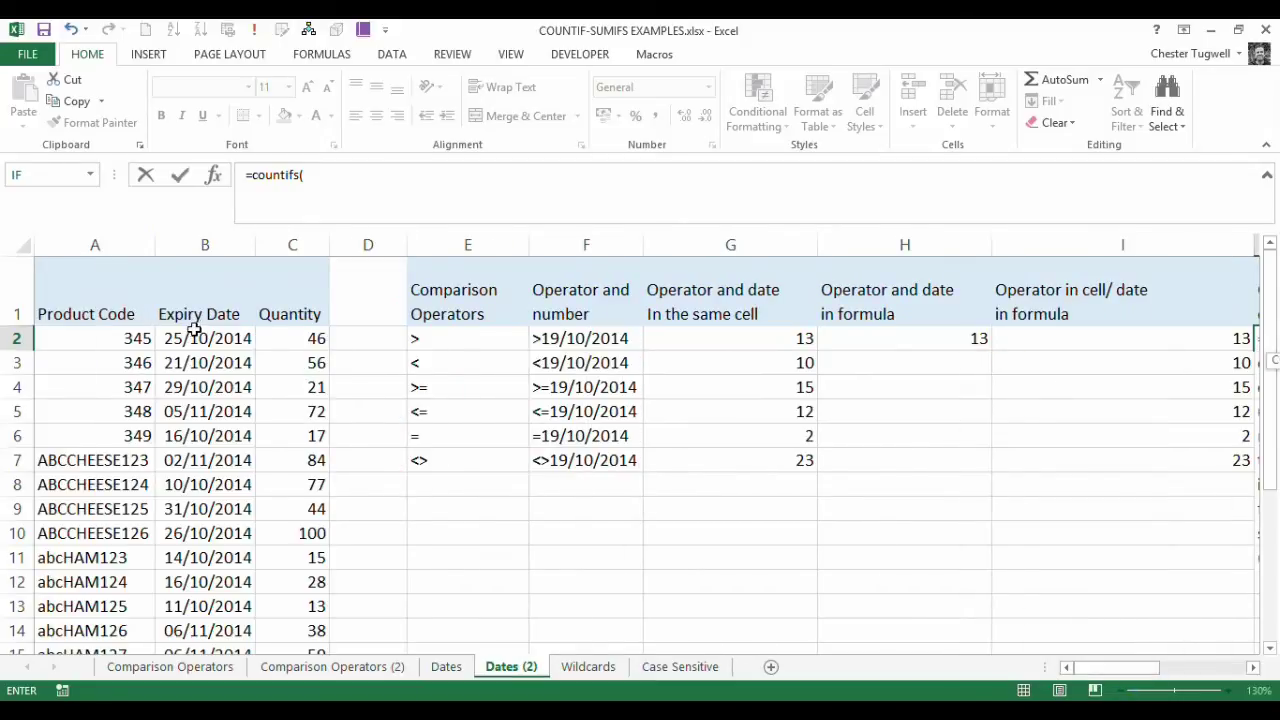
pyautogui.moveTo(195, 330); pyautogui.dragTo(943, 683)
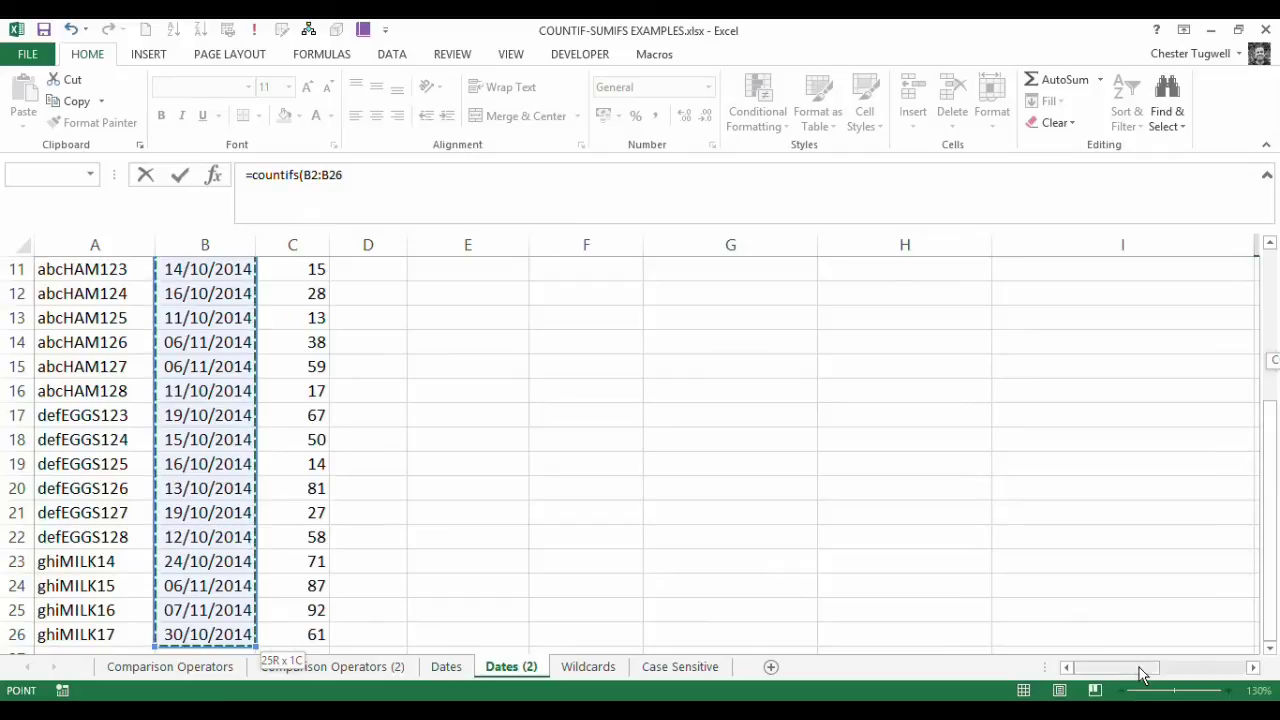
pyautogui.moveTo(1143, 675); pyautogui.dragTo(1217, 668)
pyautogui.moveTo(1266, 600); pyautogui.dragTo(1272, 435)
pyautogui.write(',')
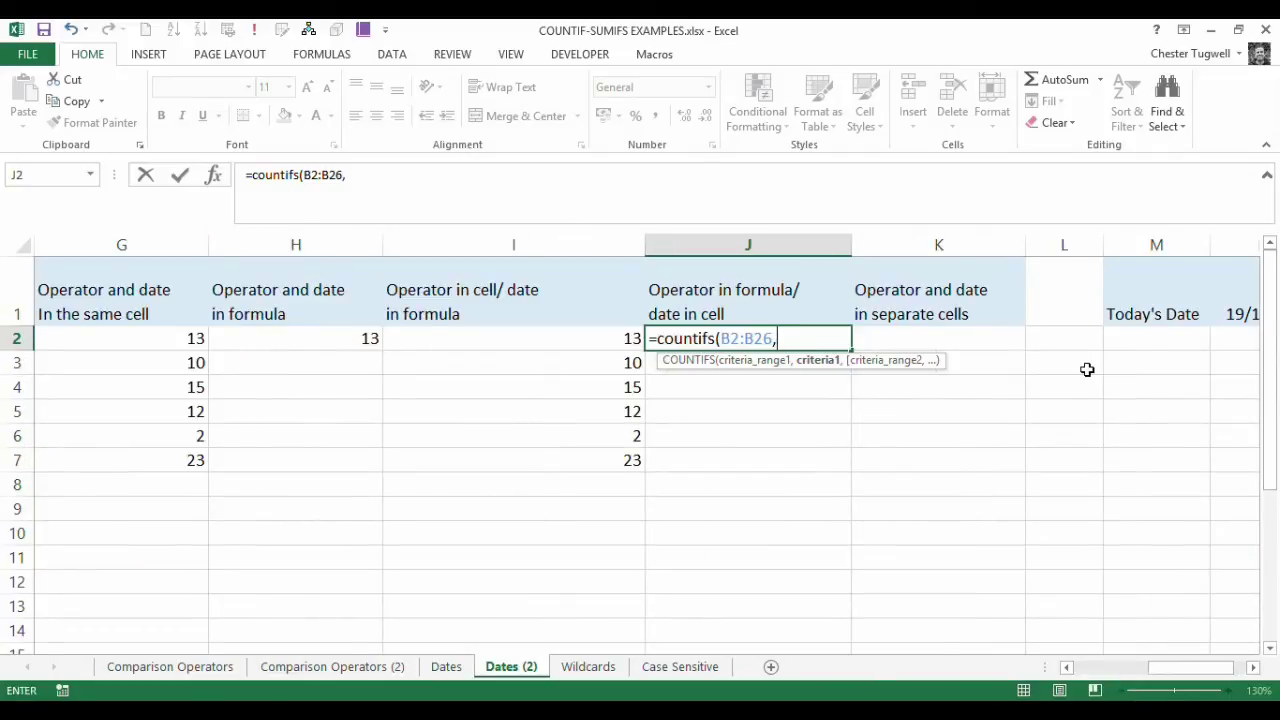
# Complete the J2 formula with the criterion ">"&N1, joining the typed operator to the Today's Date cell
pyautogui.write('>')
pyautogui.write('&')
pyautogui.click(1230, 302)
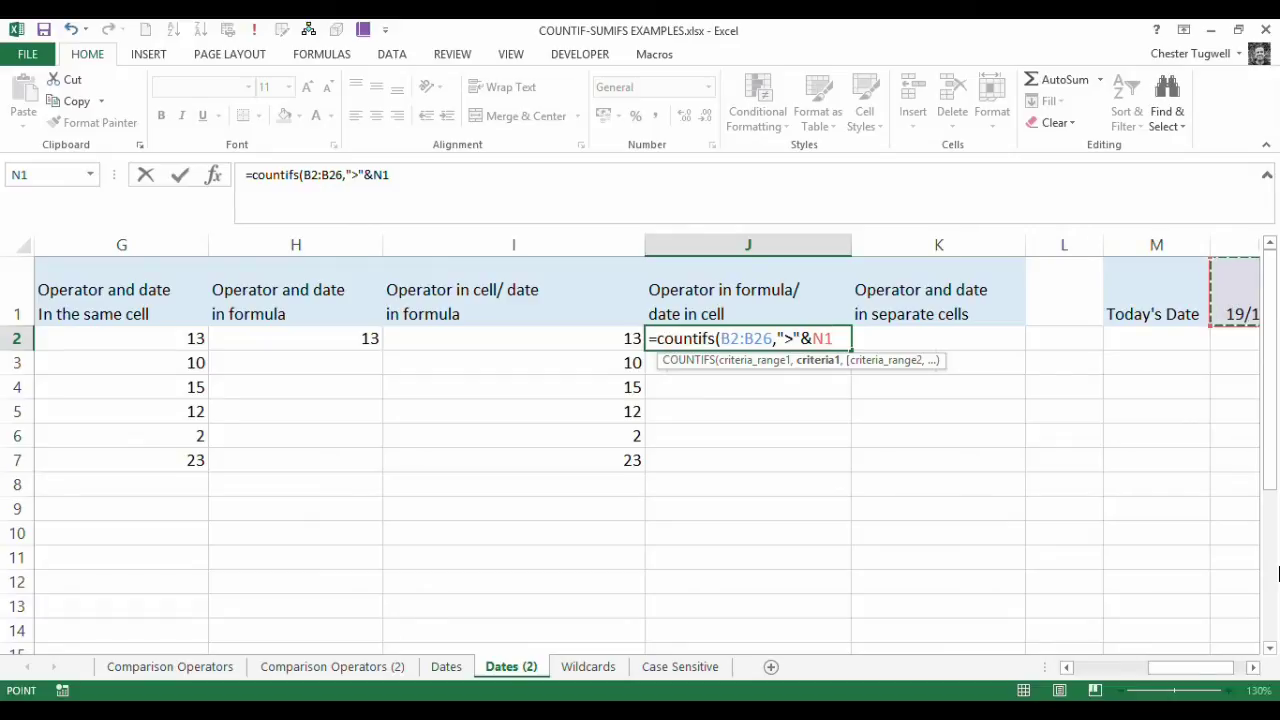
pyautogui.moveTo(1208, 668)
pyautogui.mouseDown()
pyautogui.moveTo(1229, 669)
pyautogui.moveTo(1206, 668)
pyautogui.mouseUp()
pyautogui.write(')')
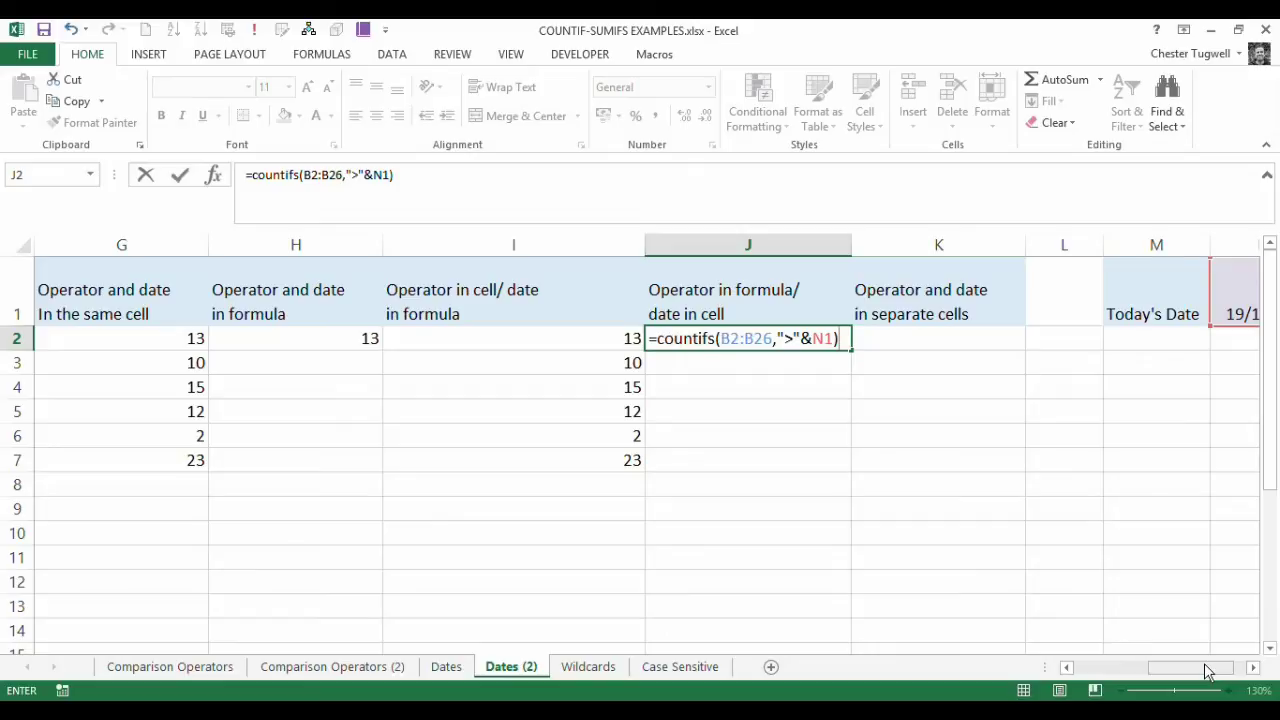
pyautogui.press('Return')
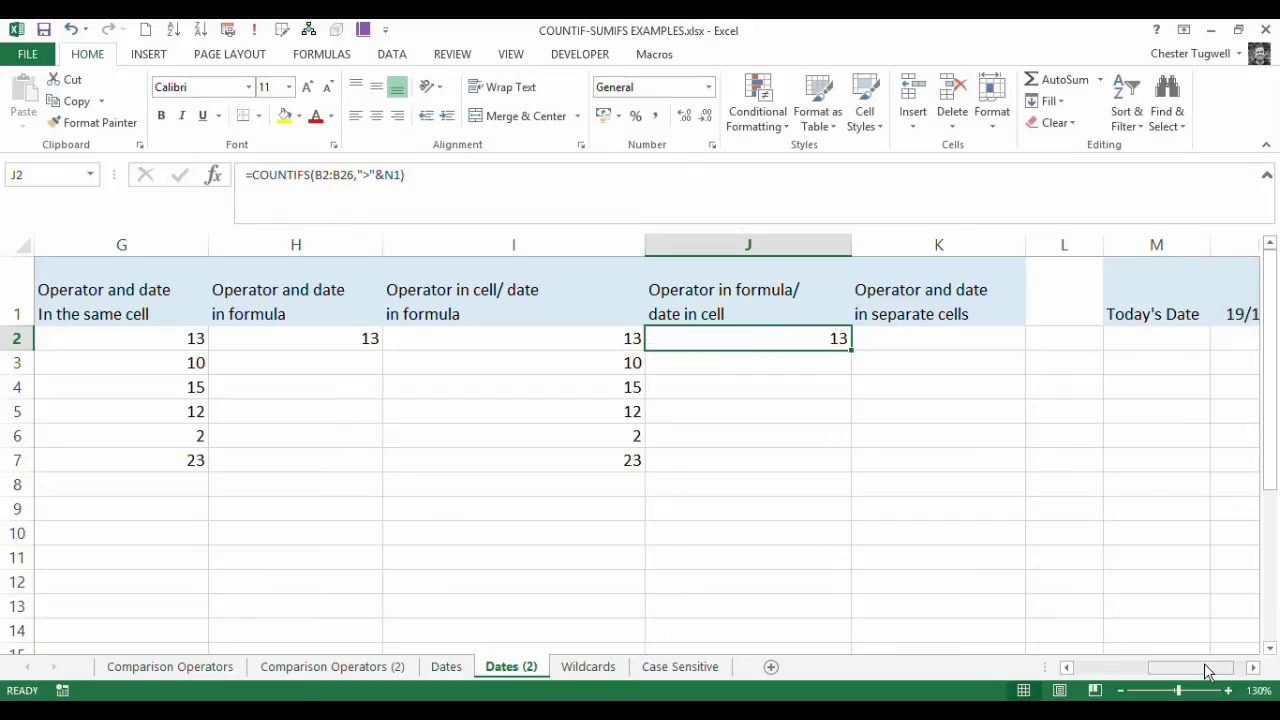
# Start a COUNTIFS formula in K2, under the heading for operator and date in separate cells
pyautogui.click(932, 343)
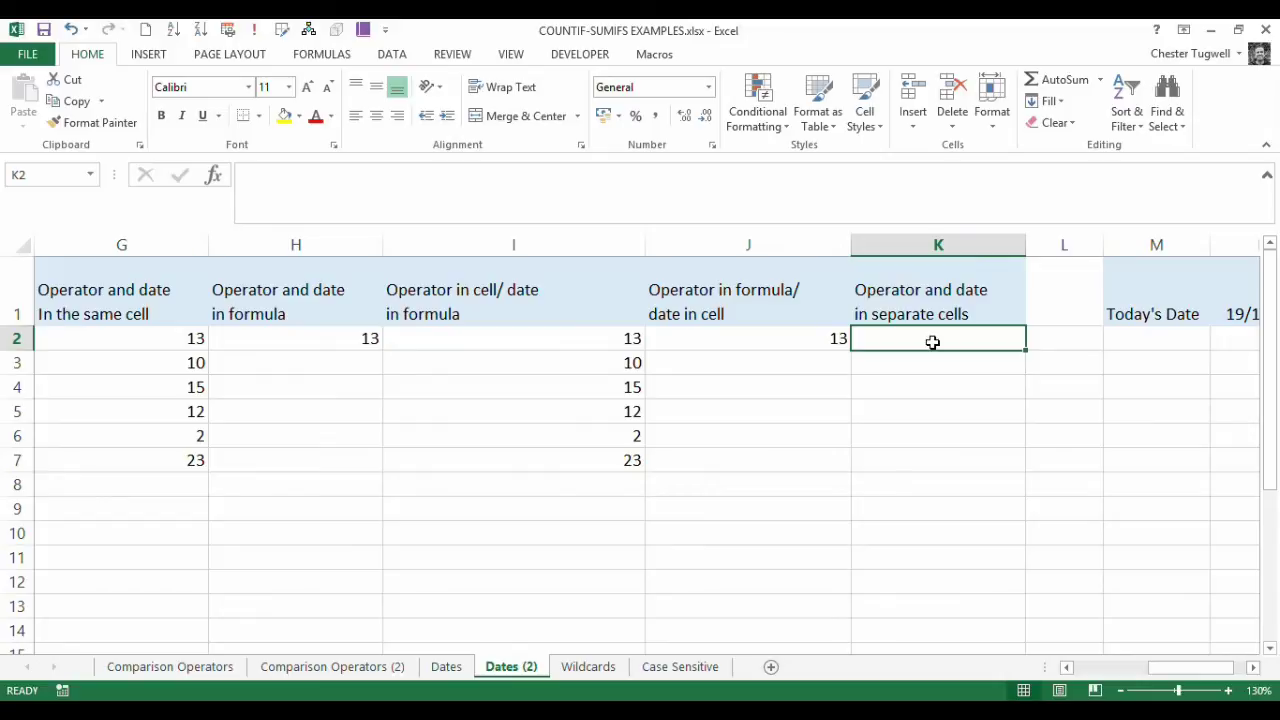
pyautogui.moveTo(1176, 668)
pyautogui.mouseDown()
pyautogui.moveTo(1152, 683)
pyautogui.moveTo(1178, 685)
pyautogui.mouseUp()
pyautogui.write('=')
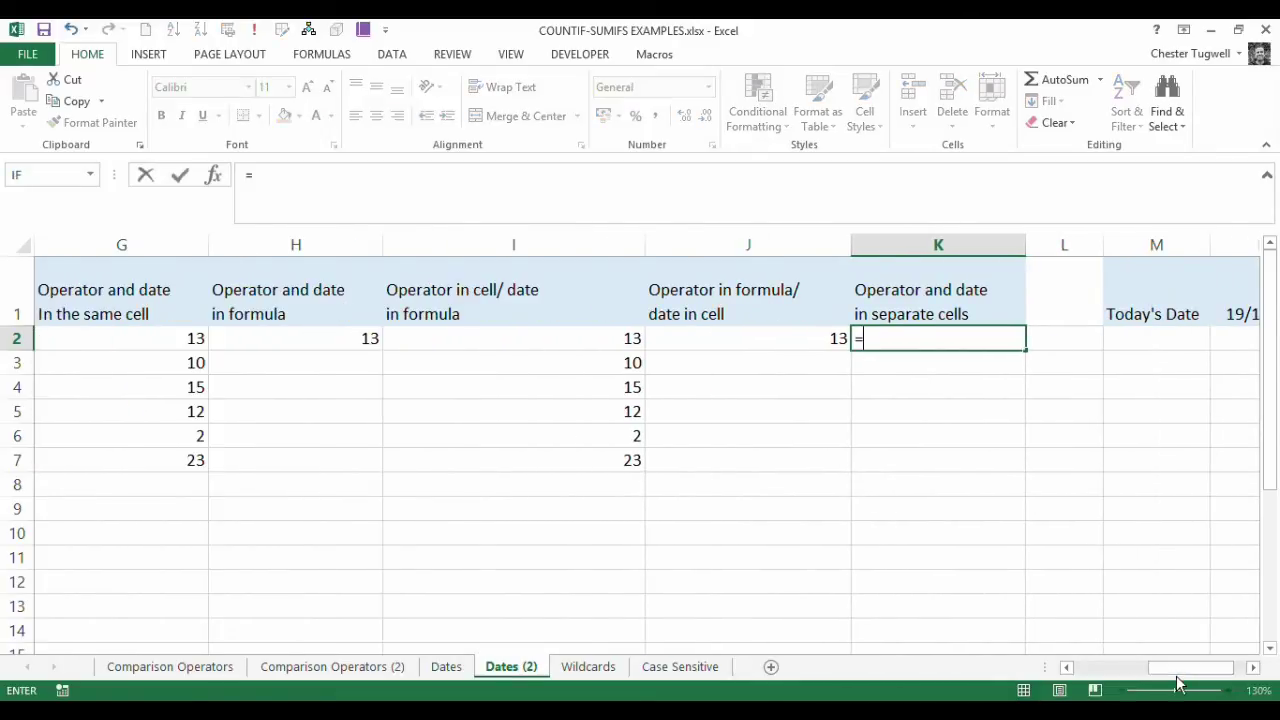
pyautogui.write('countigs')
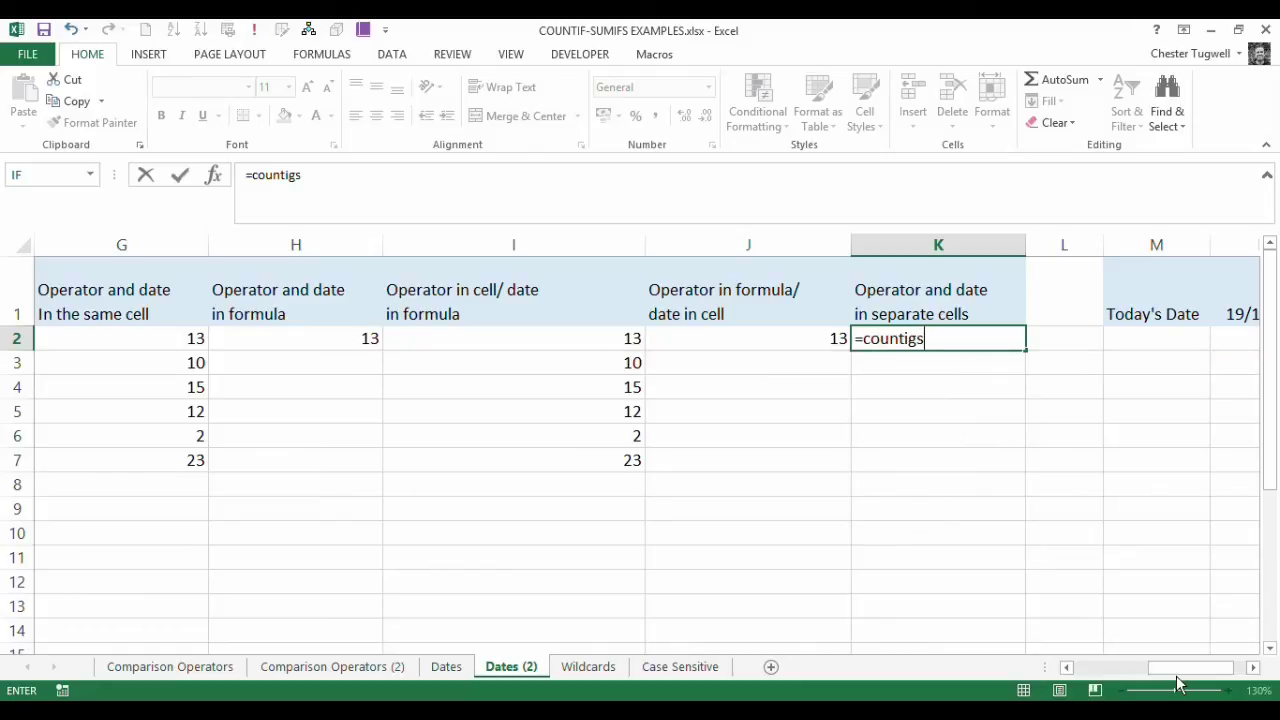
pyautogui.press('BackSpace')
pyautogui.press('BackSpace')
pyautogui.write('fsl')
pyautogui.press('BackSpace')
pyautogui.write('(')
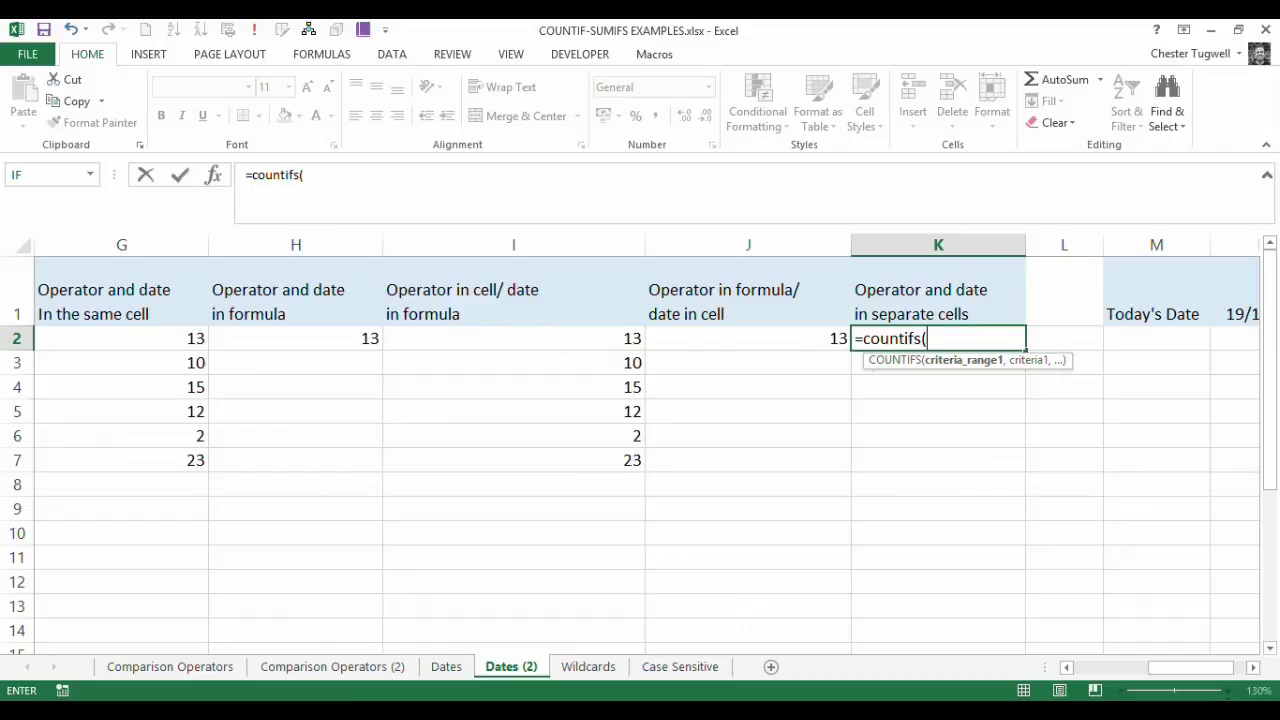
# Use the expiry dates B2:B26 as the criteria range of the K2 formula
pyautogui.moveTo(1190, 667); pyautogui.dragTo(1117, 667)
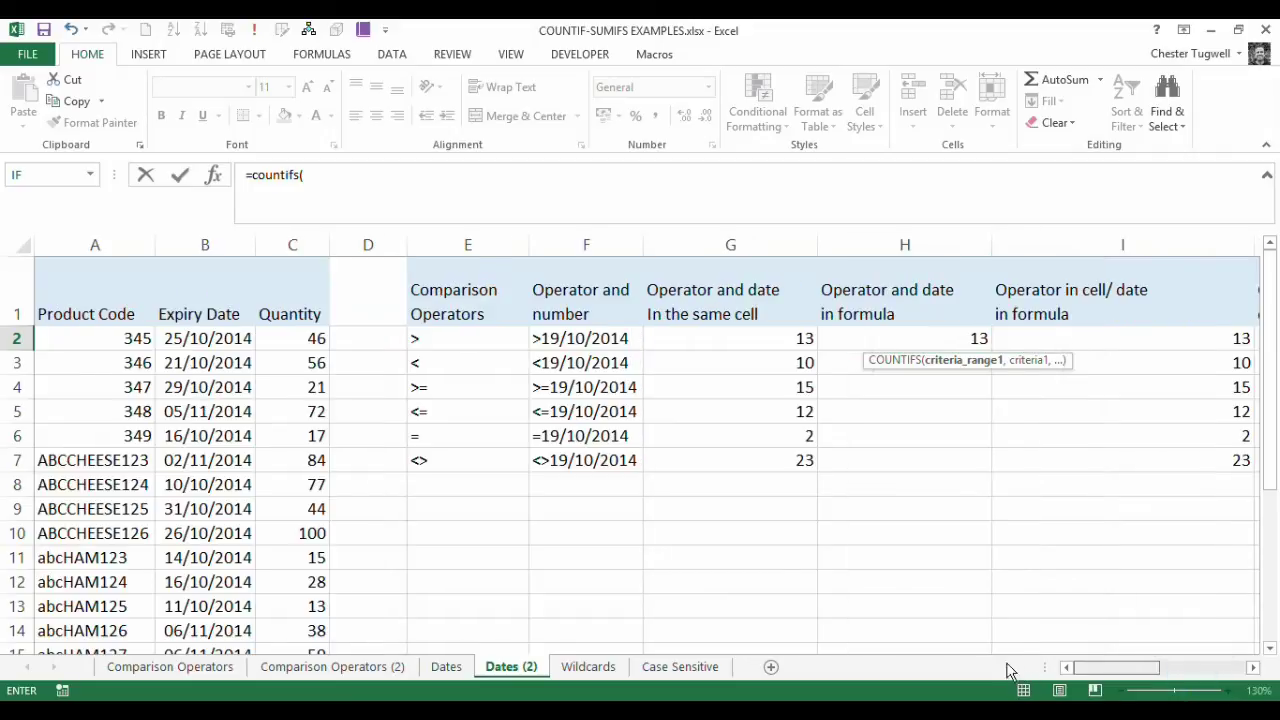
pyautogui.moveTo(220, 340); pyautogui.dragTo(213, 341)
pyautogui.click(213, 341)
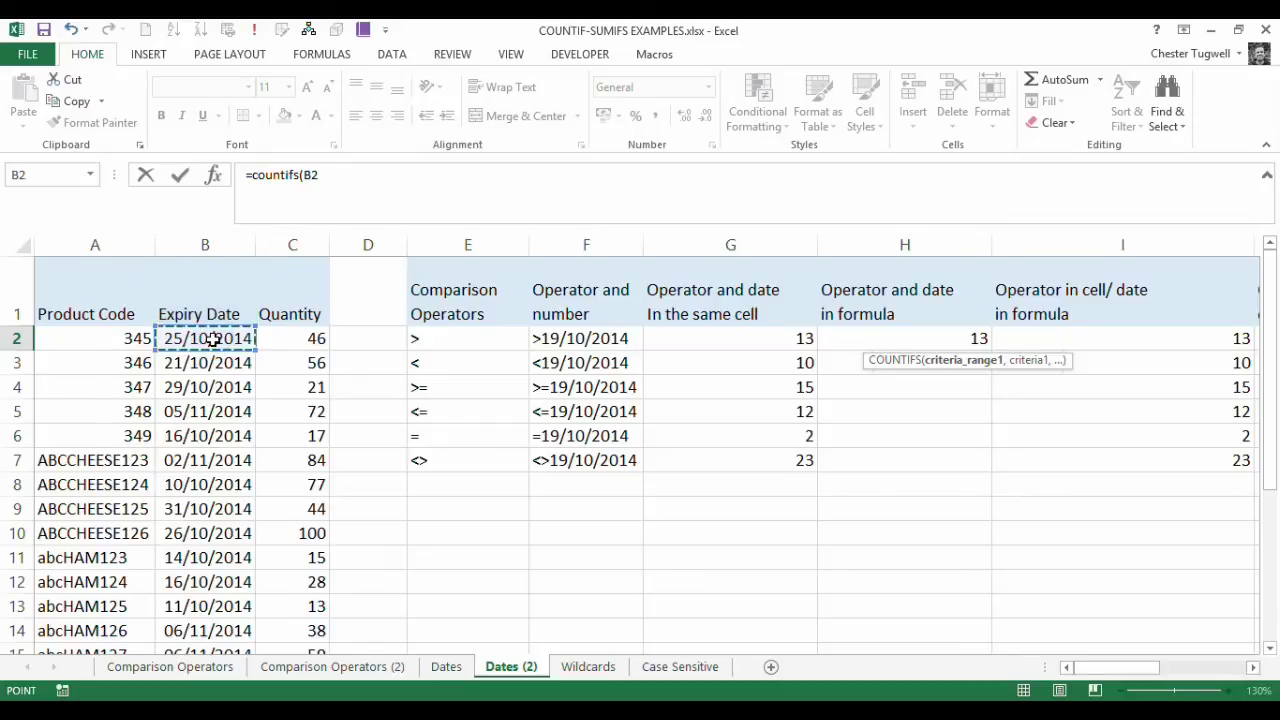
pyautogui.hotkey('ctrl', 'Down')
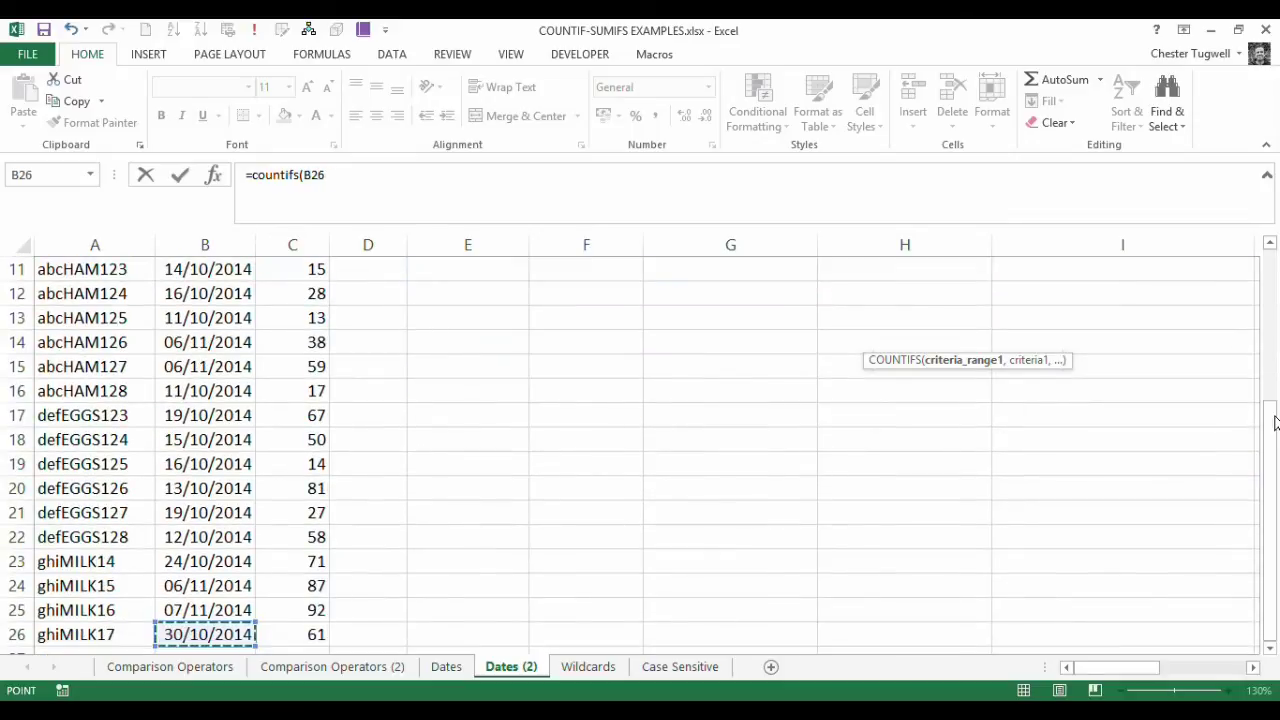
pyautogui.moveTo(1275, 422)
pyautogui.mouseDown()
pyautogui.moveTo(1271, 434)
pyautogui.moveTo(1269, 420)
pyautogui.mouseUp()
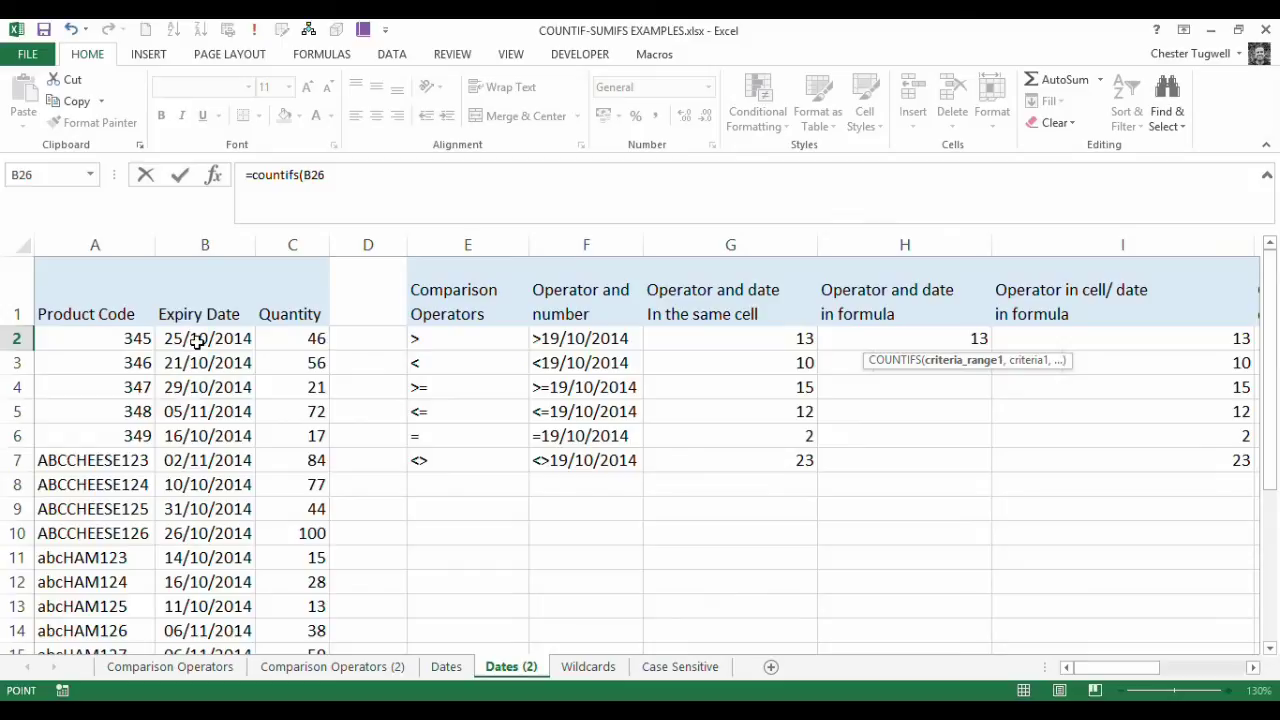
pyautogui.click(198, 342)
pyautogui.hotkey('ctrl', 'shift', 'Down')
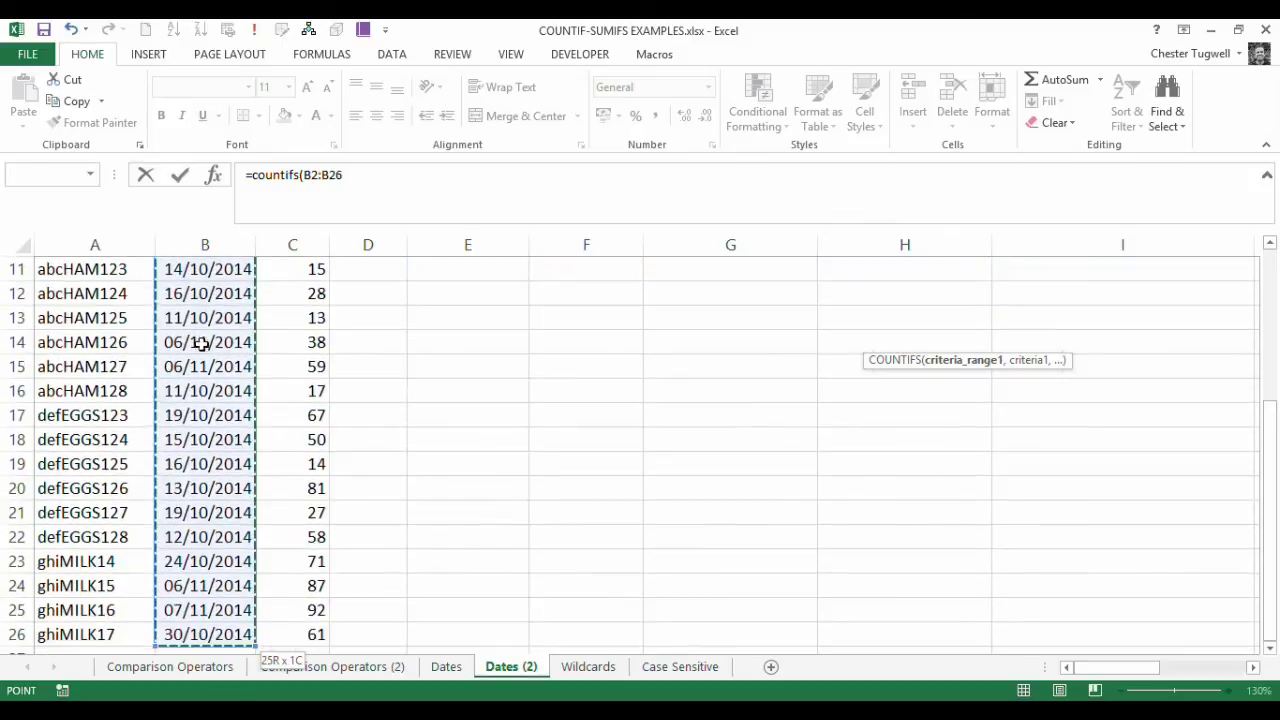
pyautogui.moveTo(1268, 480); pyautogui.dragTo(1268, 330)
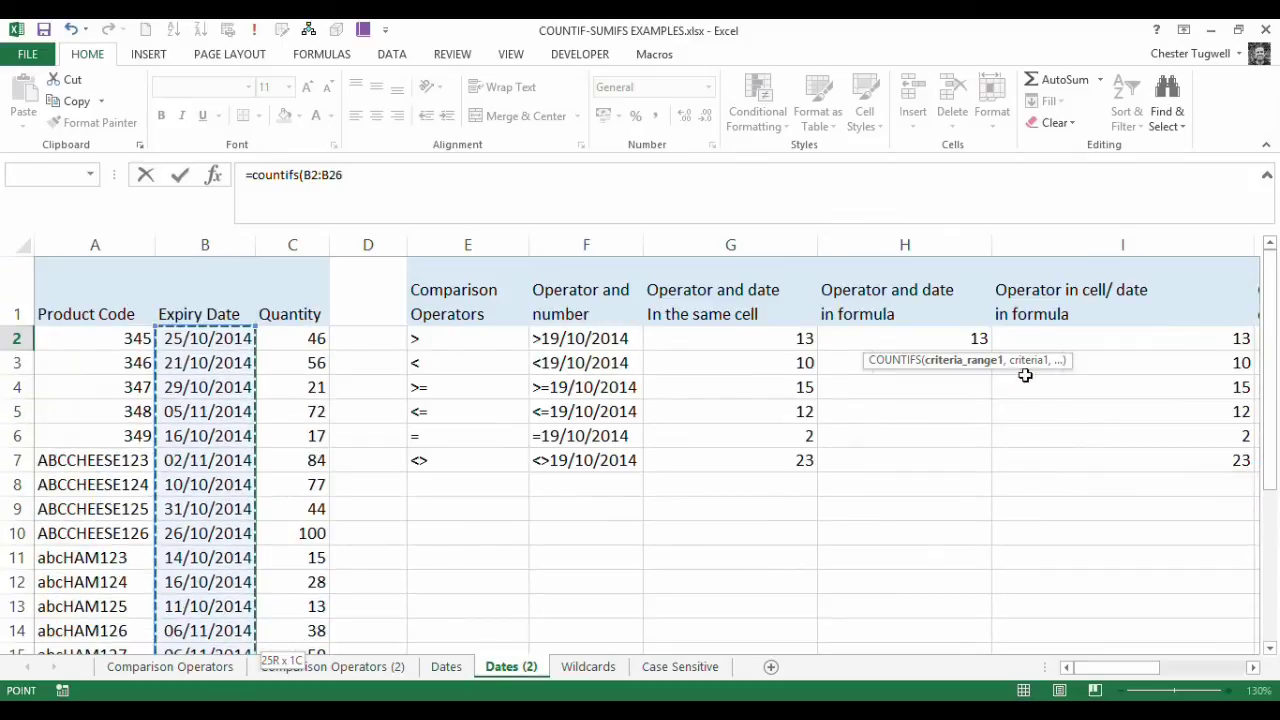
# Make the criteria range in the K2 formula absolute as $B$2:$B$26 and continue to the criteria argument
pyautogui.click(509, 191)
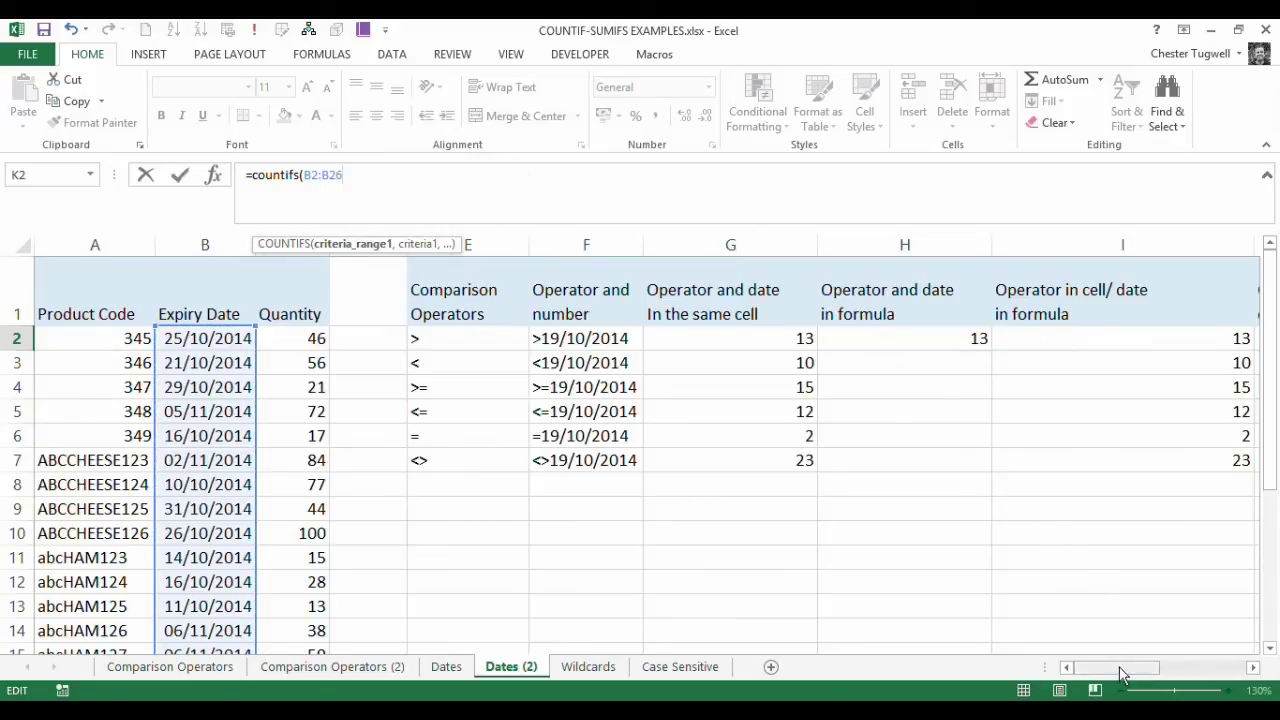
pyautogui.moveTo(1120, 675); pyautogui.dragTo(1185, 674)
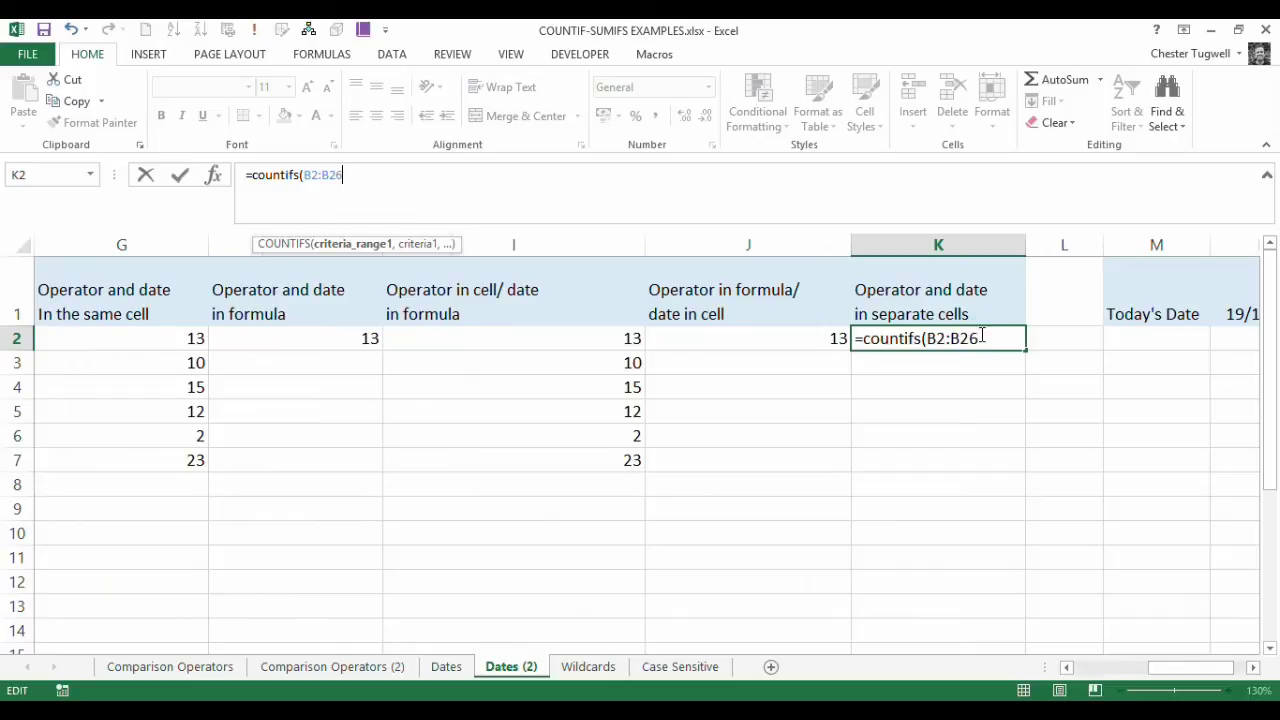
pyautogui.moveTo(982, 336); pyautogui.dragTo(929, 338)
pyautogui.press('F4')
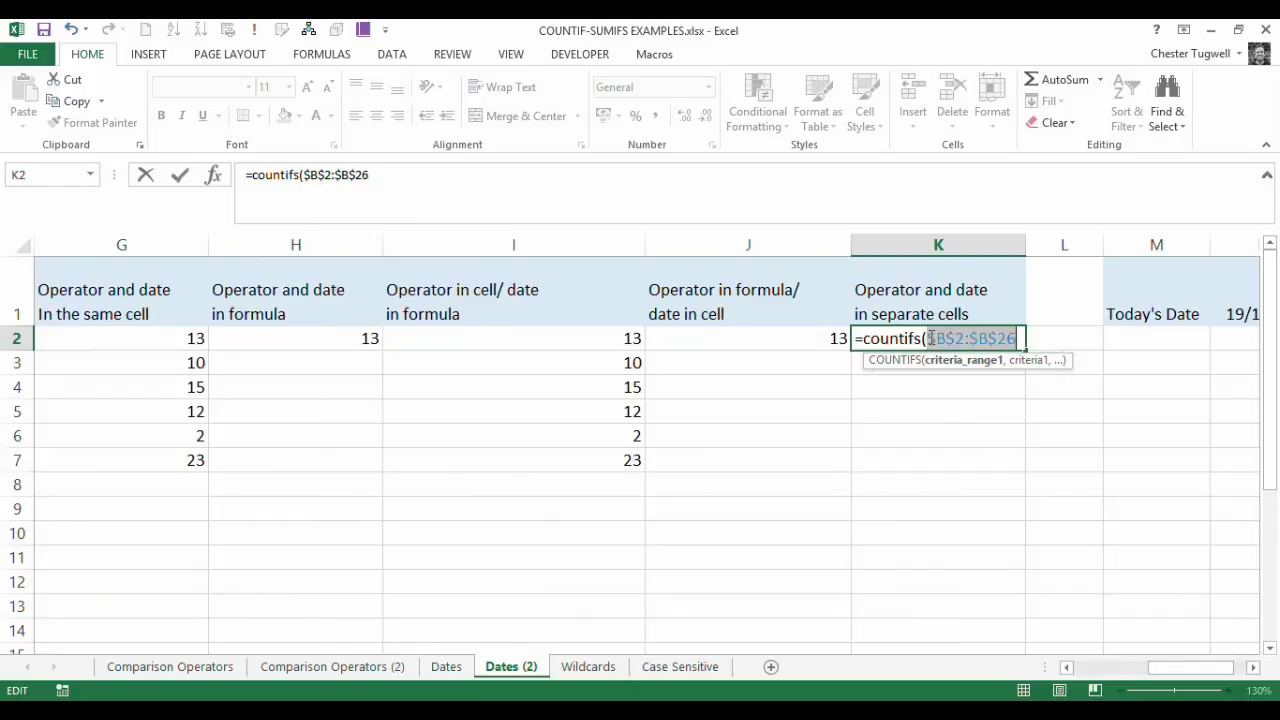
pyautogui.click(1022, 338)
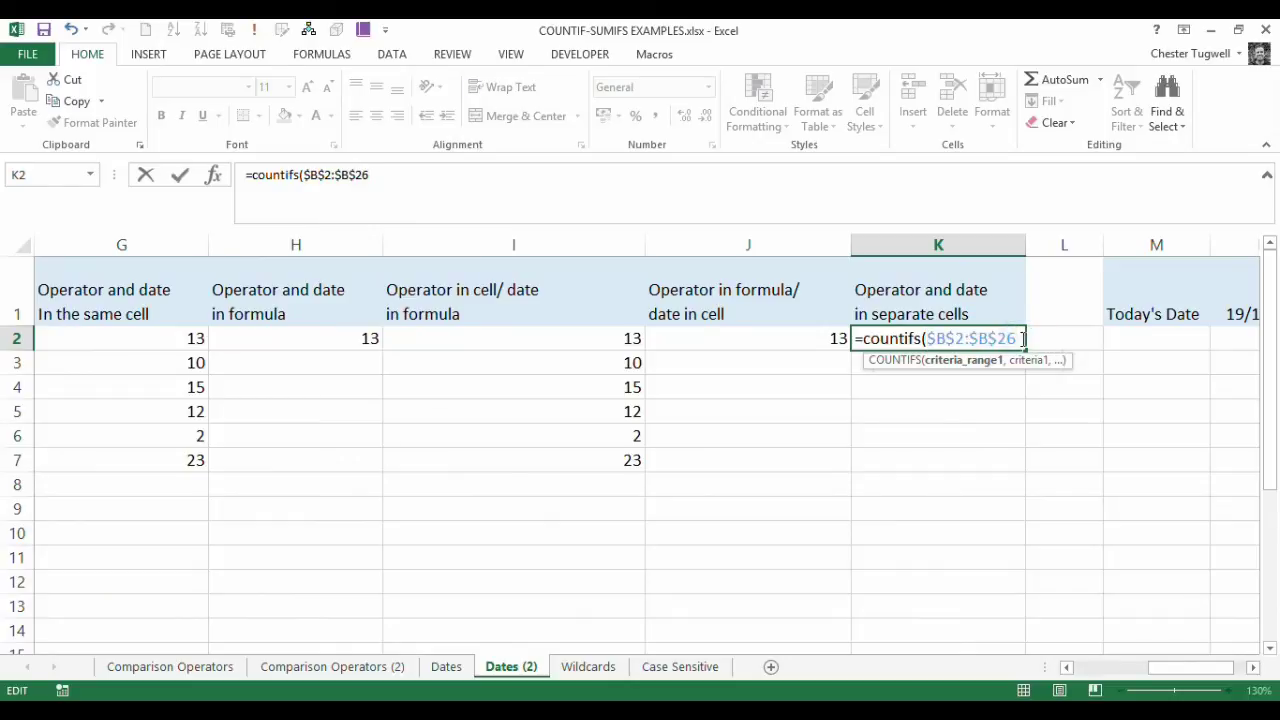
pyautogui.write(',')
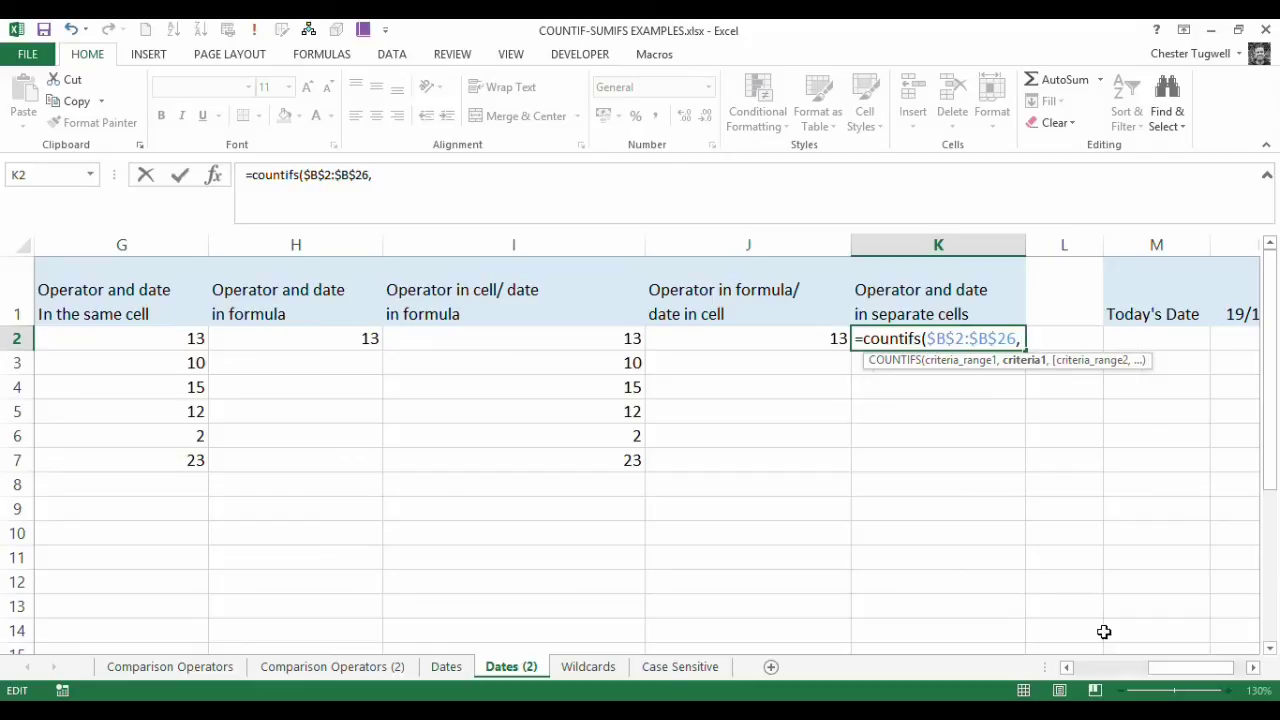
# Complete the K2 formula with the criterion E2&$N$1, joining the operator cell to the absolute date cell
pyautogui.moveTo(1157, 674); pyautogui.dragTo(1212, 680)
pyautogui.click(254, 334)
pyautogui.write('&')
pyautogui.click(1111, 295)
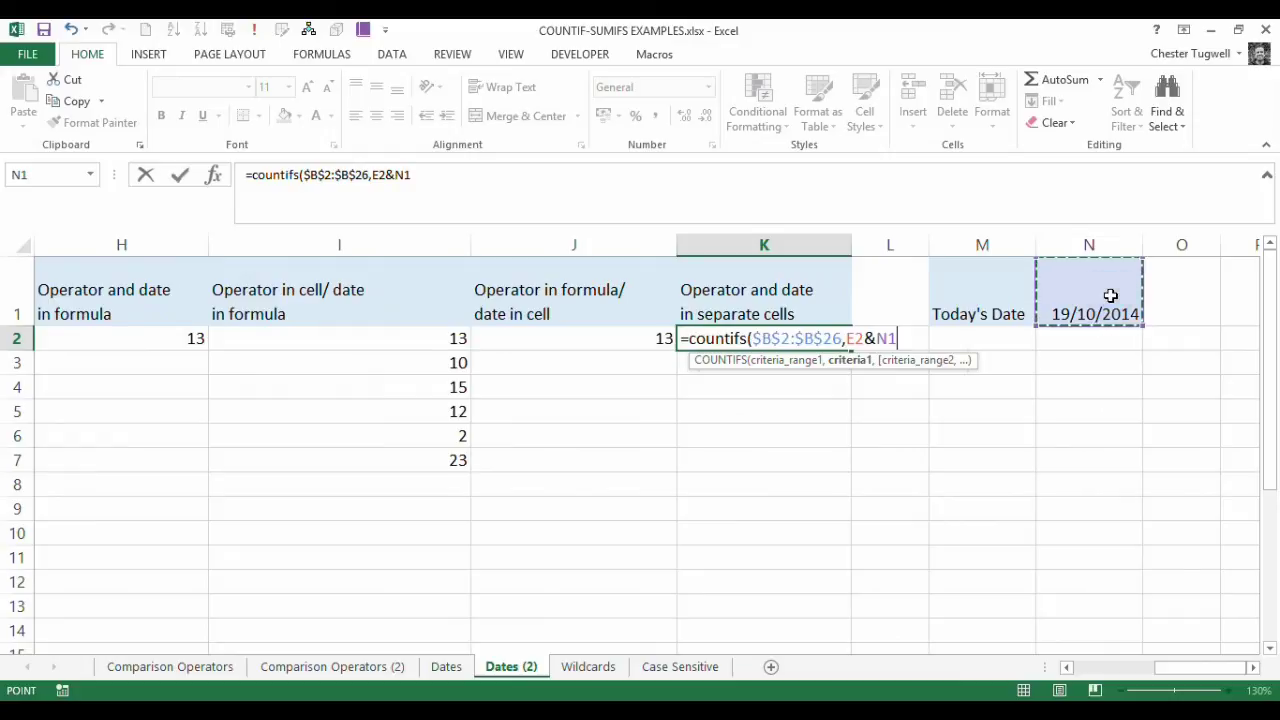
pyautogui.press('F4')
pyautogui.write(')')
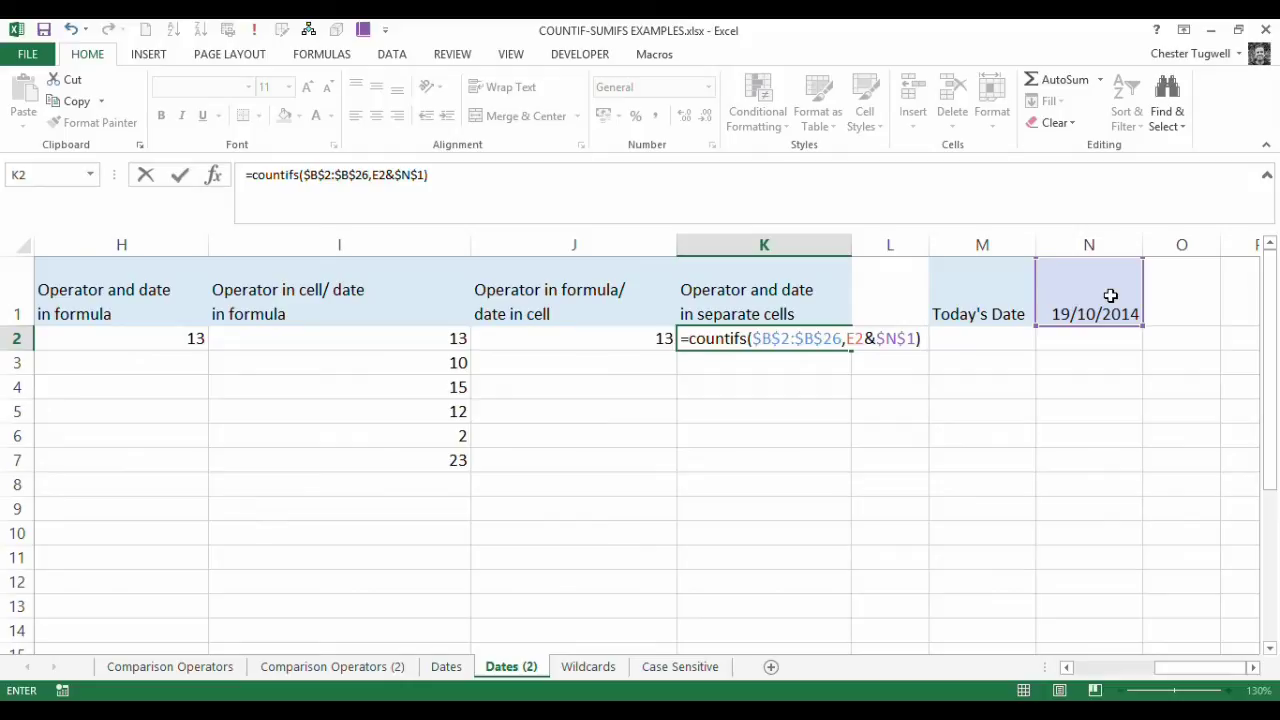
pyautogui.press('Return')
# Fill the COUNTIFS formula from K2 down to K7
pyautogui.click(826, 340)
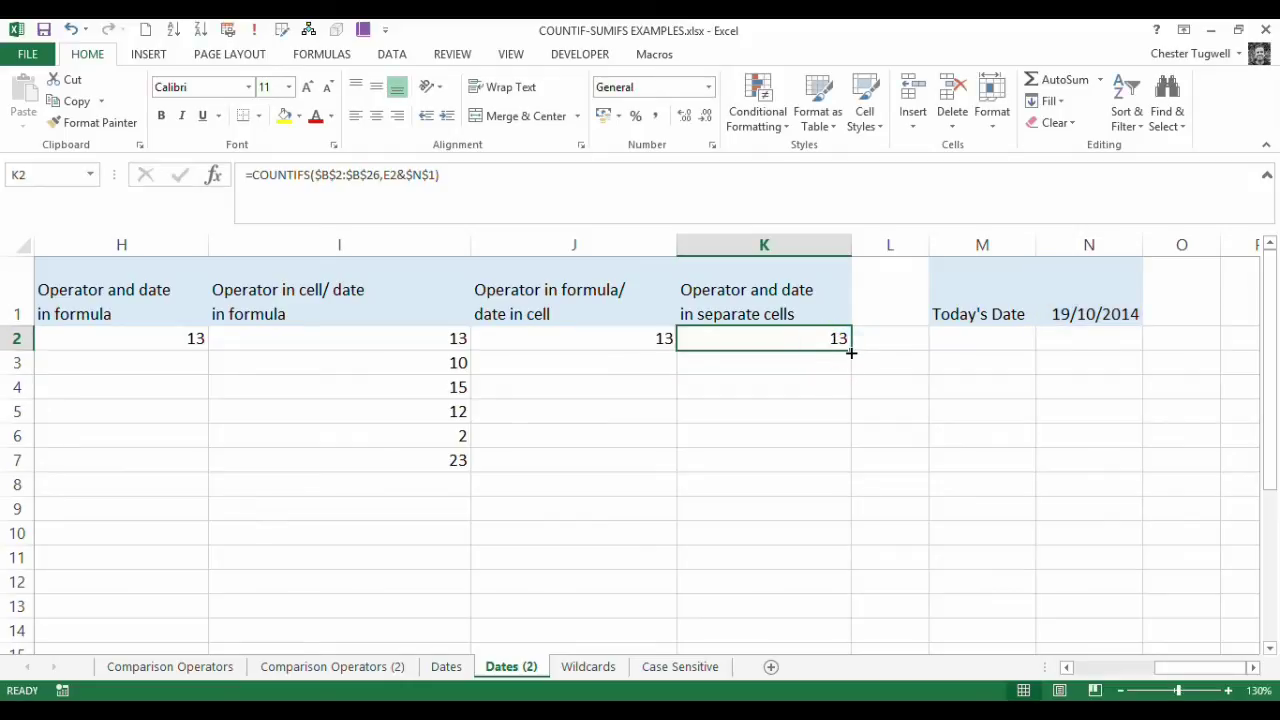
pyautogui.doubleClick(851, 353)
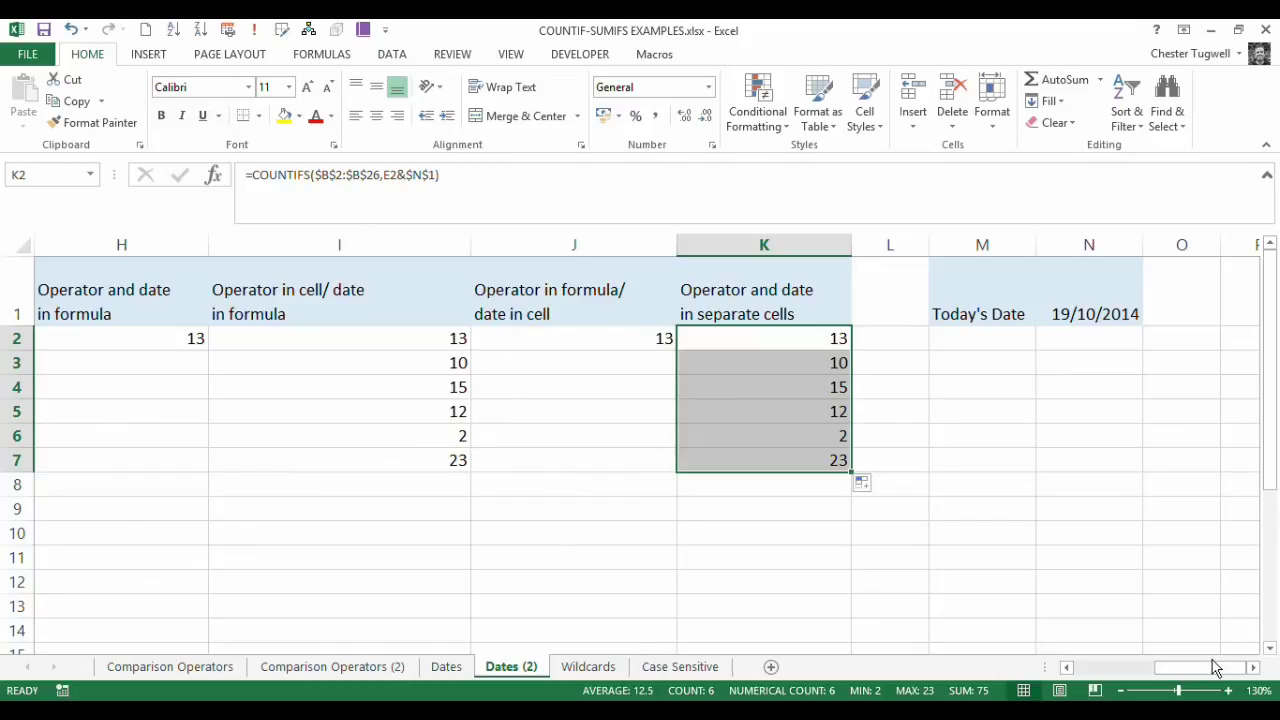
pyautogui.moveTo(1214, 668)
pyautogui.mouseDown()
pyautogui.moveTo(1184, 670)
pyautogui.moveTo(1219, 672)
pyautogui.mouseUp()
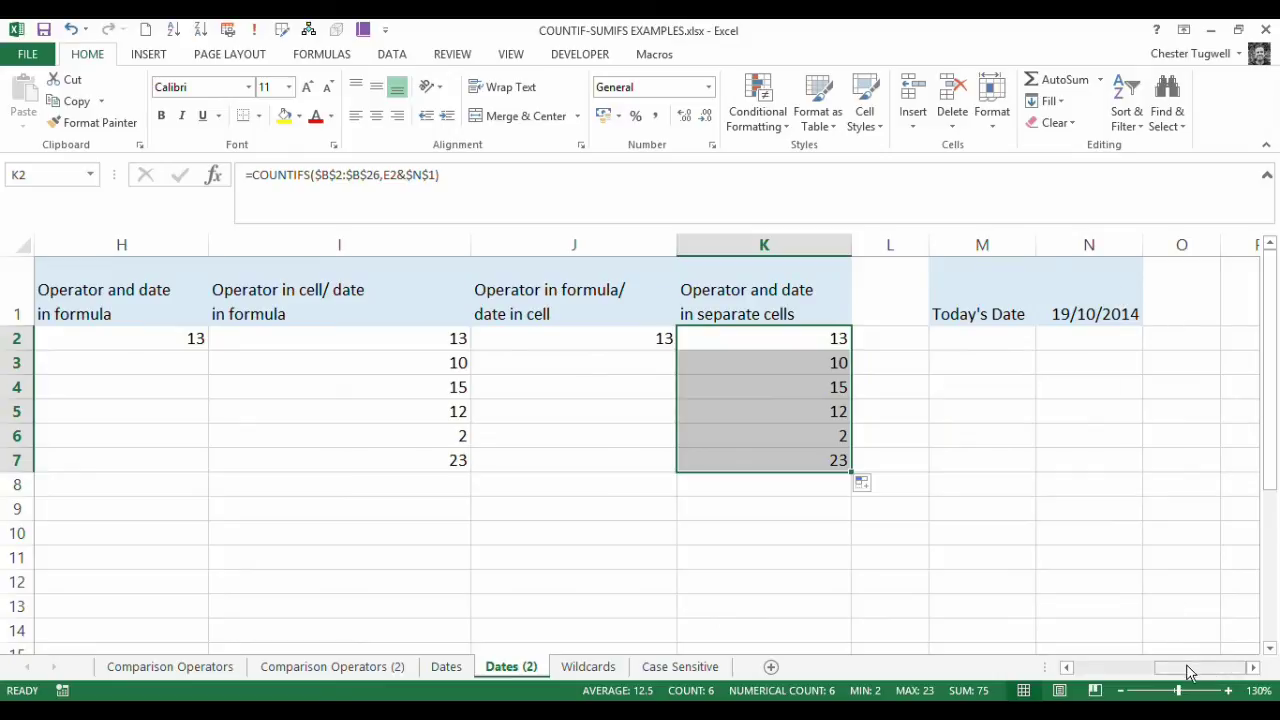
pyautogui.moveTo(1189, 671); pyautogui.dragTo(1121, 673)
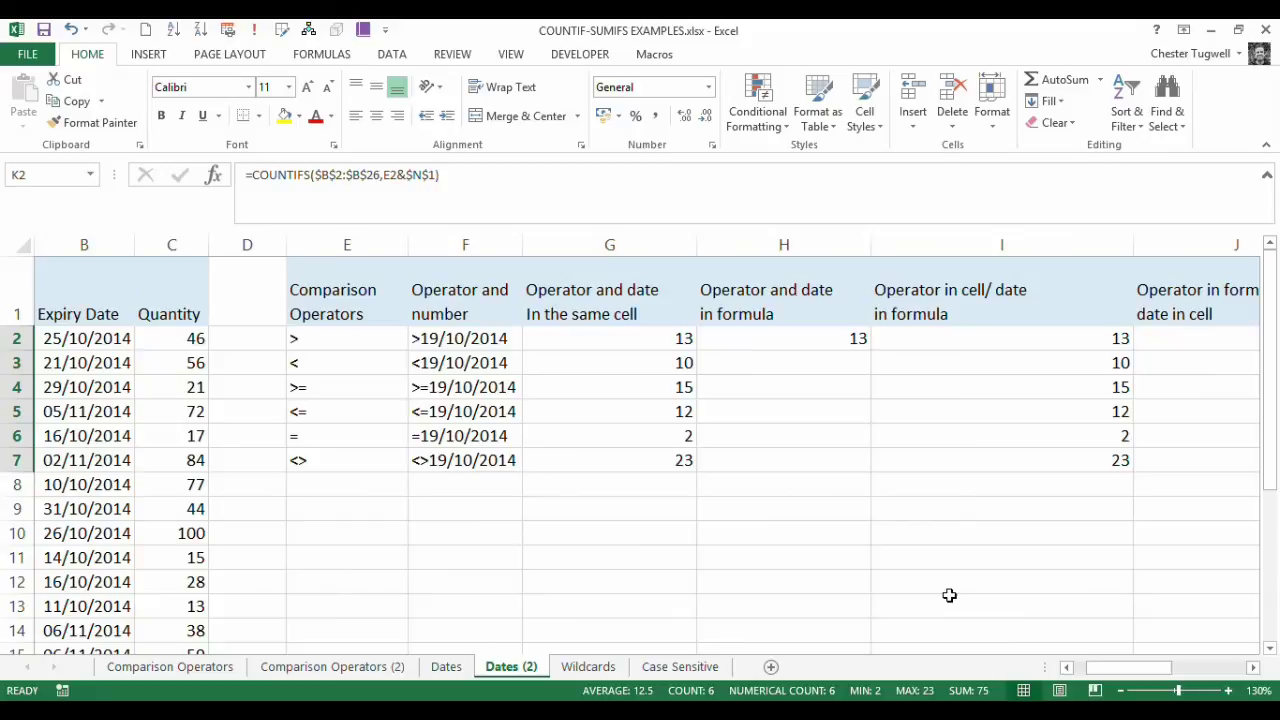